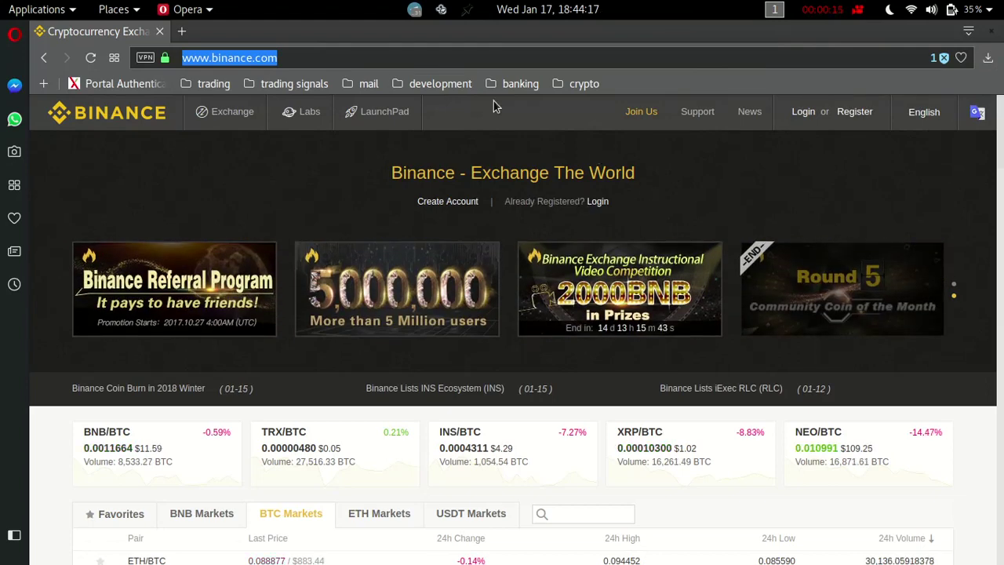
Open Binance's Register form and accept the Terms Of Use, then switch to Login and select the Email field.
click(372, 68)
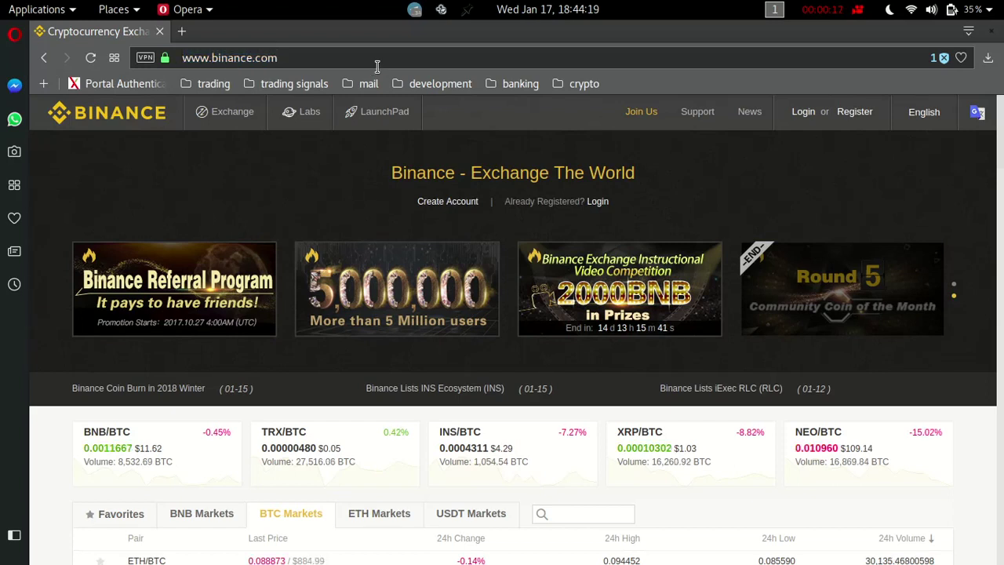
drag(376, 65, 114, 57)
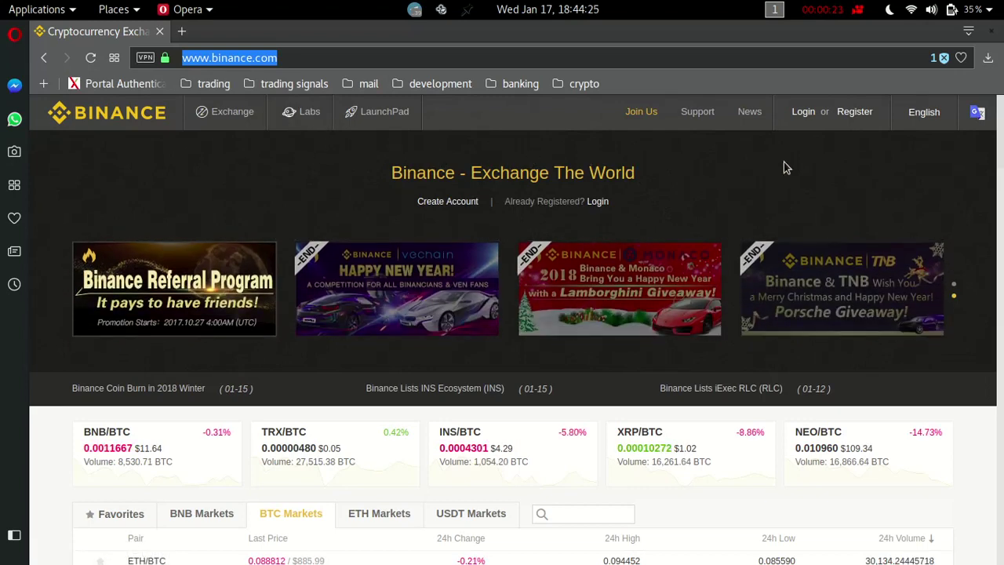
click(857, 116)
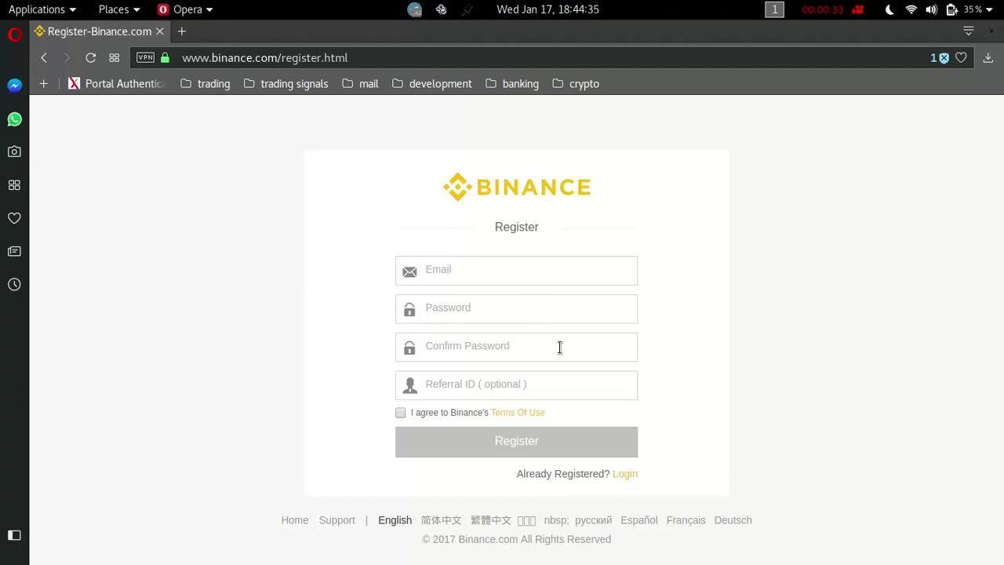
click(400, 414)
click(631, 476)
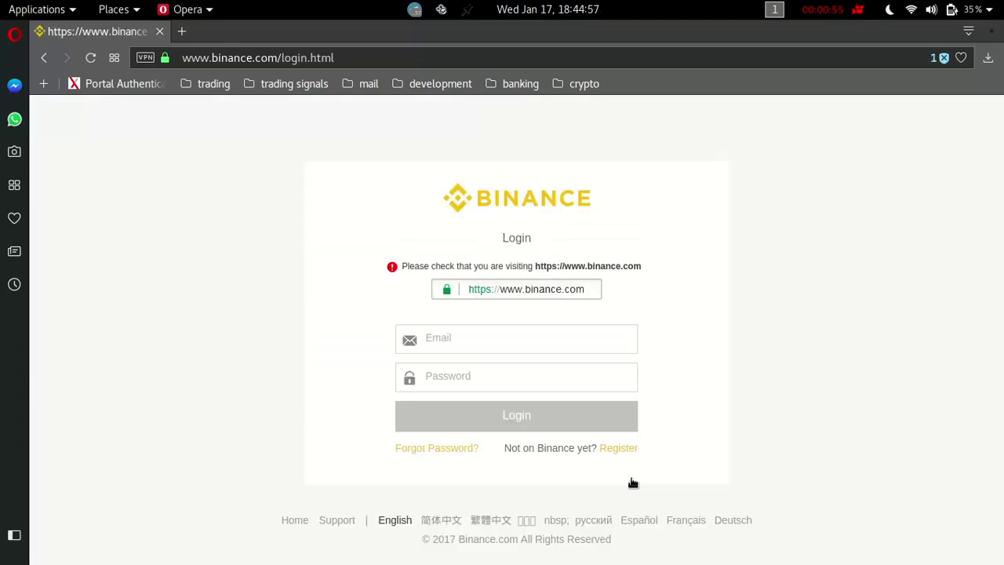
click(500, 353)
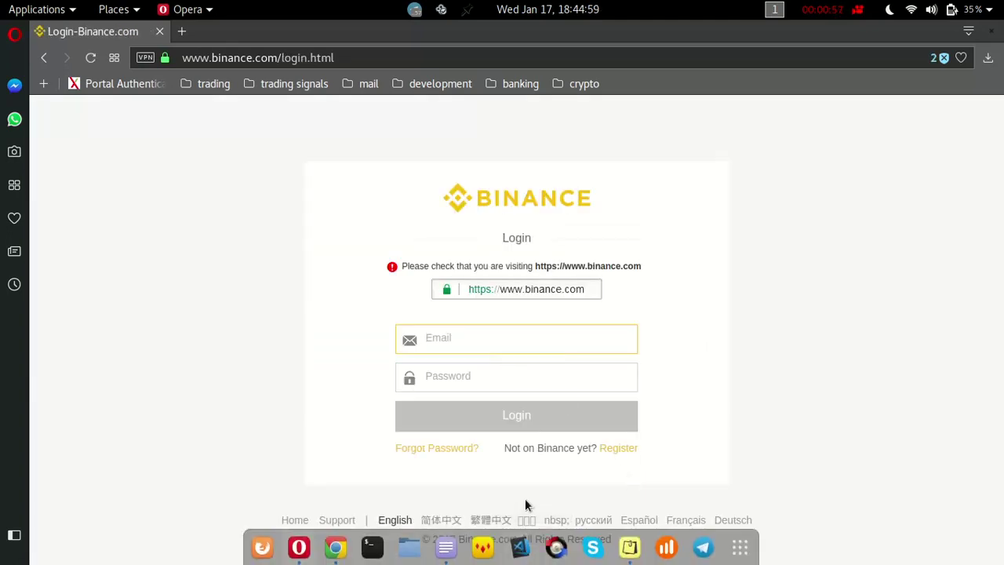
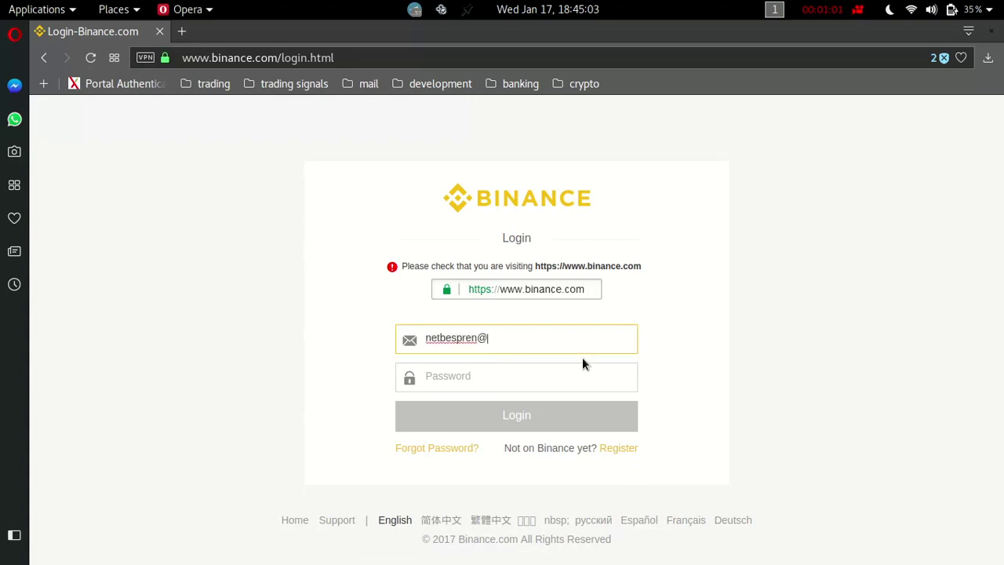
Enter the account's e-mail address into the Email field of the Binance login form.
text(com)
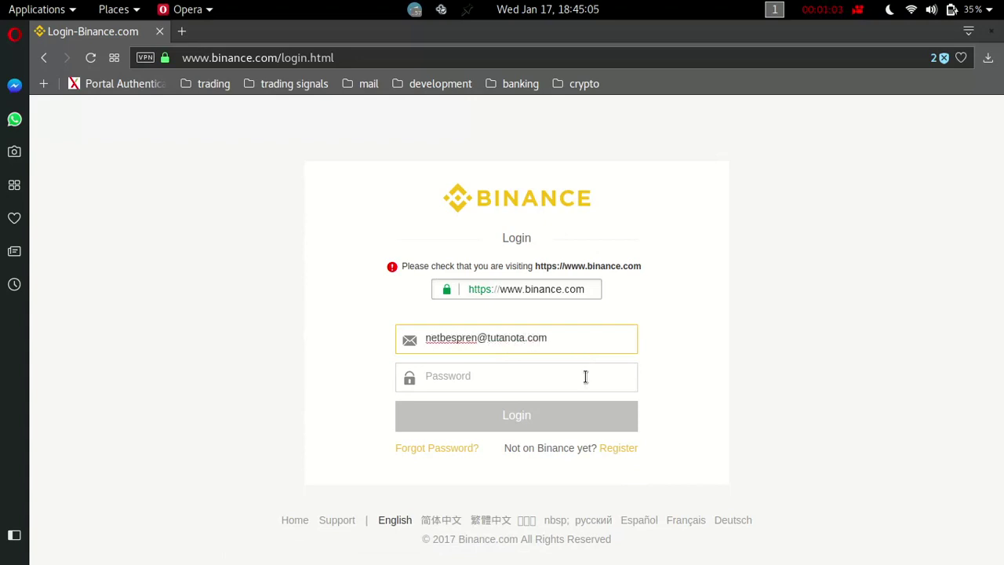
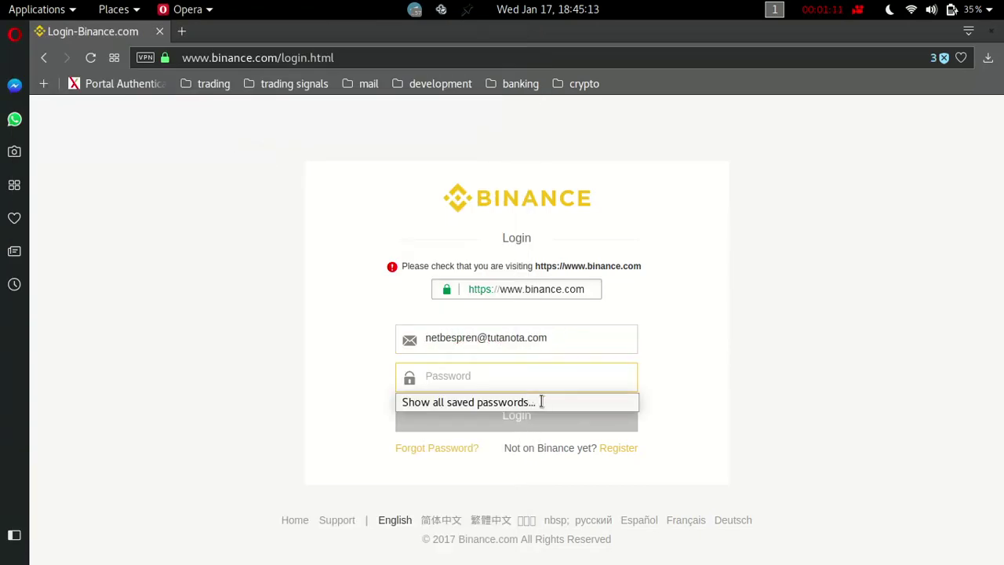
Enter the account password and submit the Binance login form.
text(************)
key(Return)
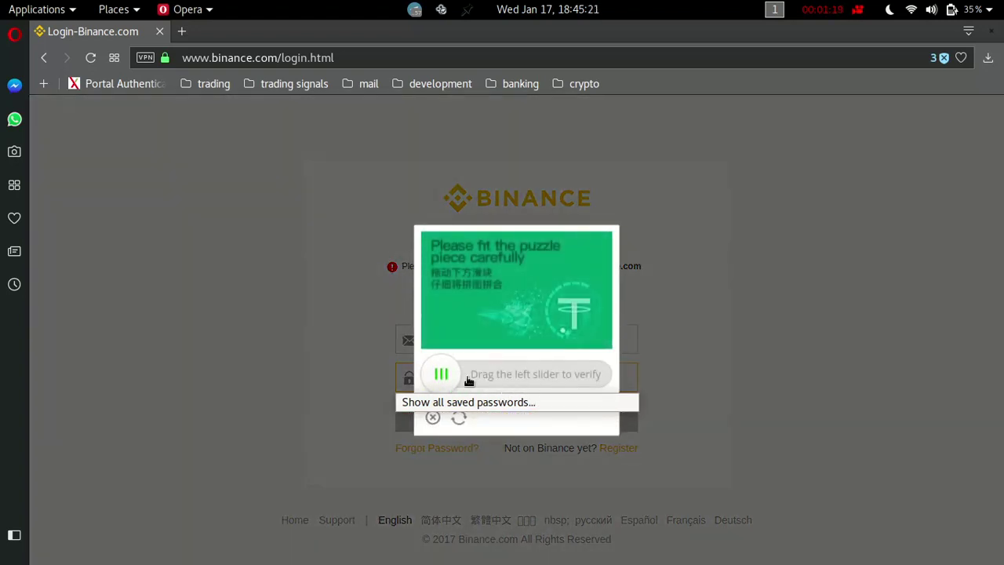
Slide the captcha puzzle piece into its gap, retrying on the new puzzle after the failed first attempt.
drag(442, 374, 488, 377)
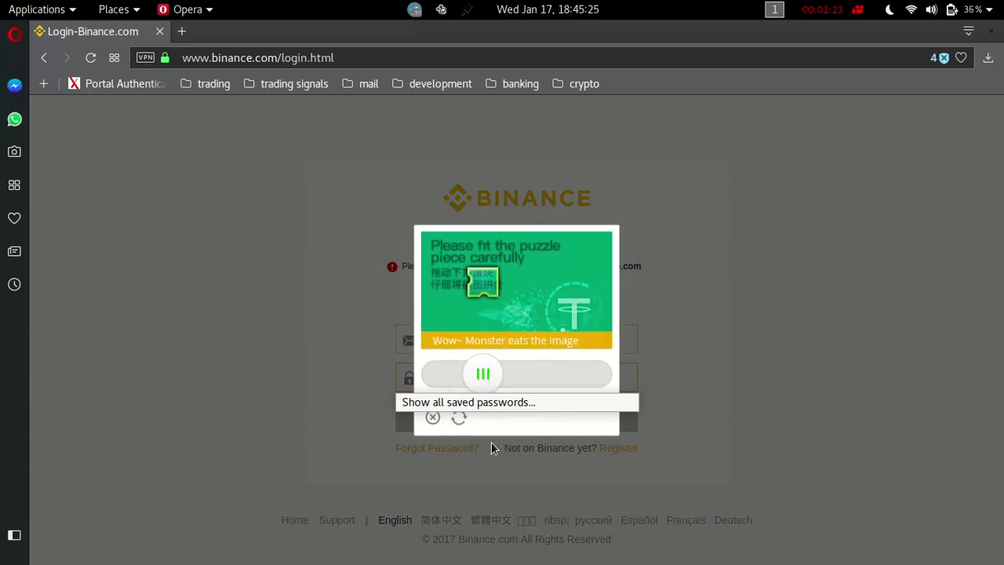
drag(451, 385, 532, 398)
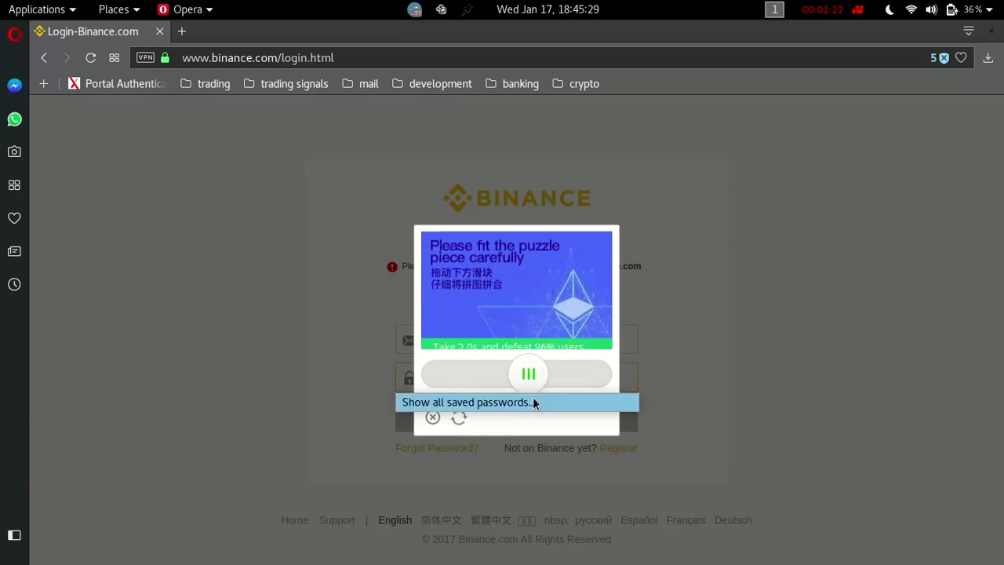
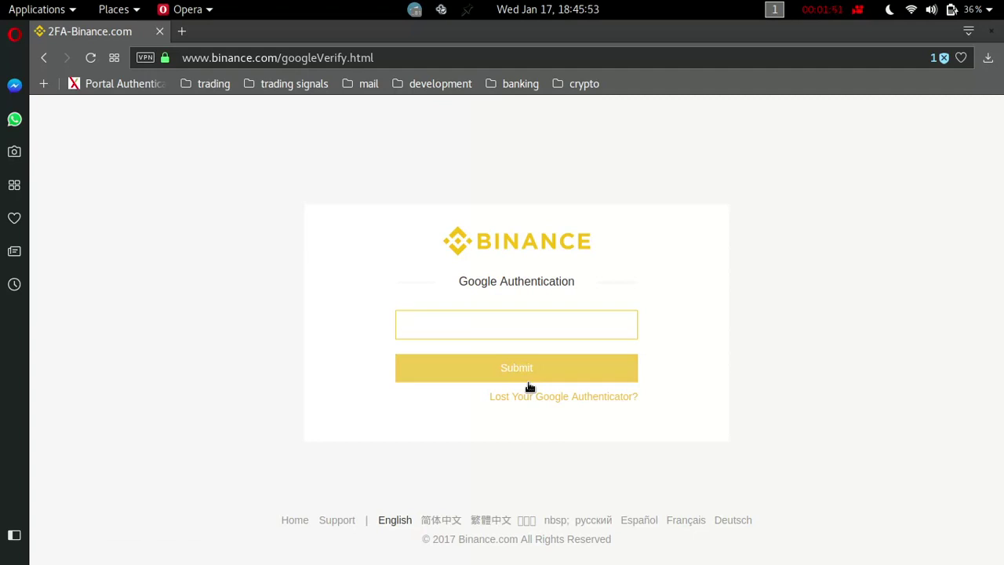
Enter the current six-digit Google Authenticator verification code on the Google Authentication page.
text(476)
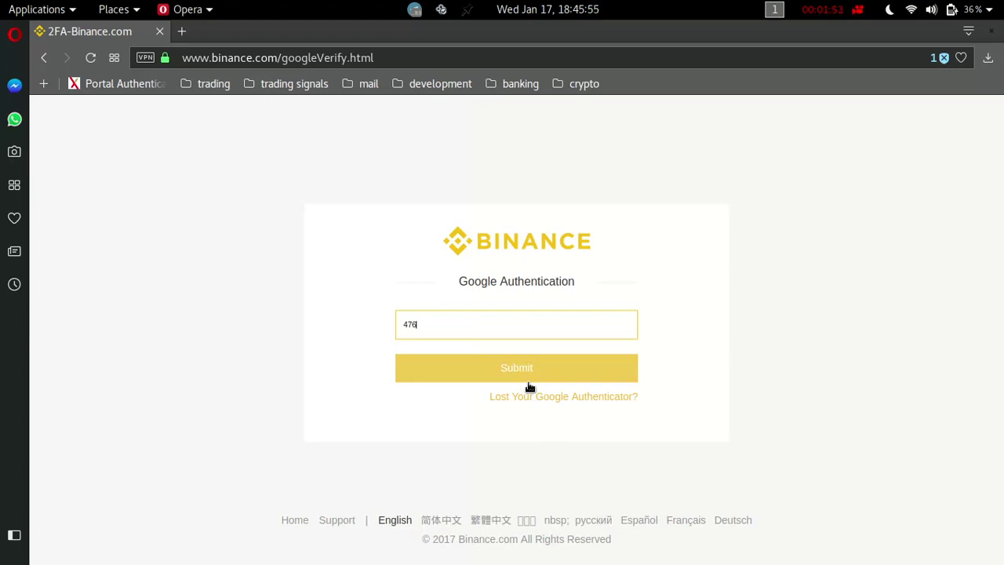
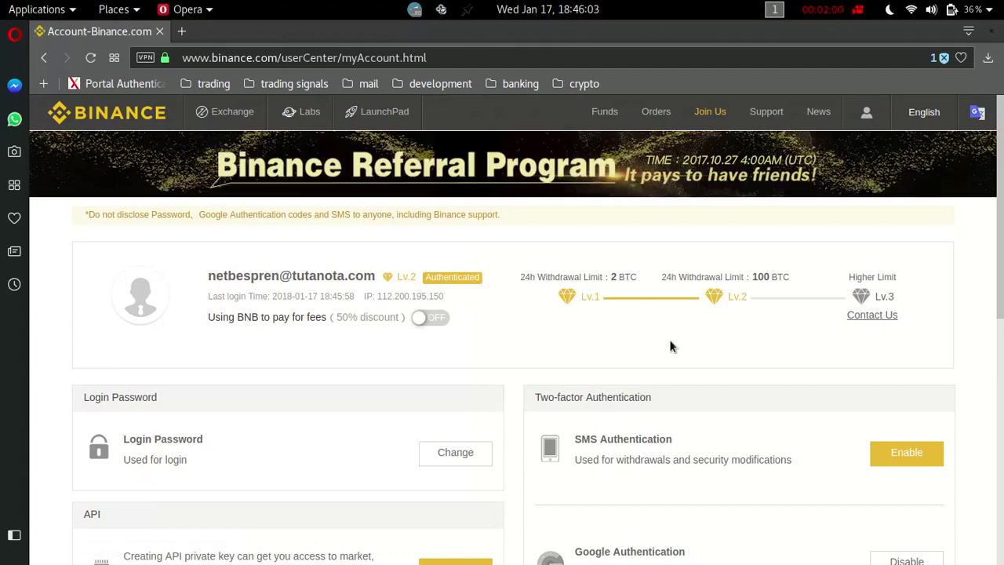
Go from the account overview to Funds > Deposits & Withdrawals, showing the 20 GVT balance.
scroll(670, 346, down, 3)
scroll(671, 347, up, 2)
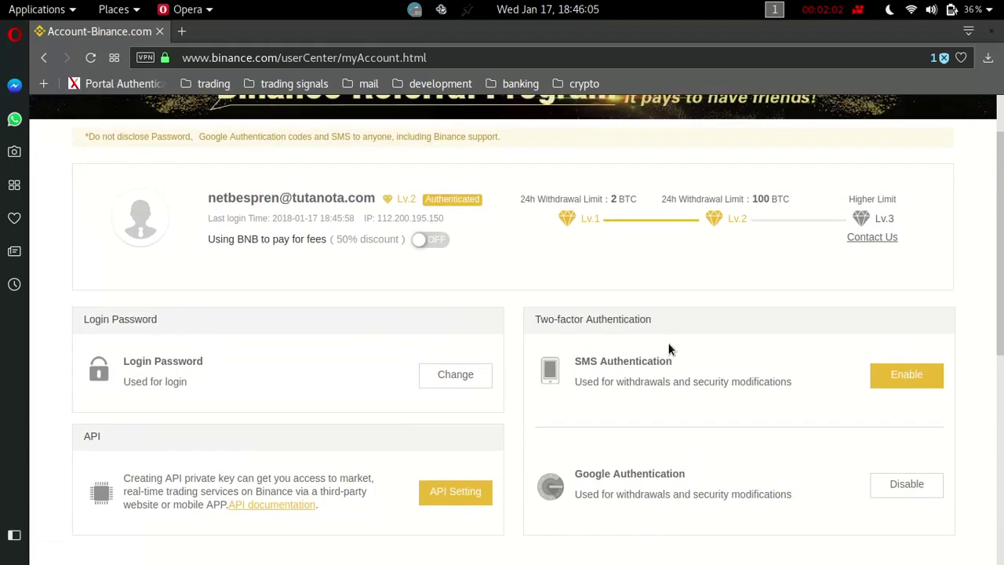
scroll(671, 347, up, 1)
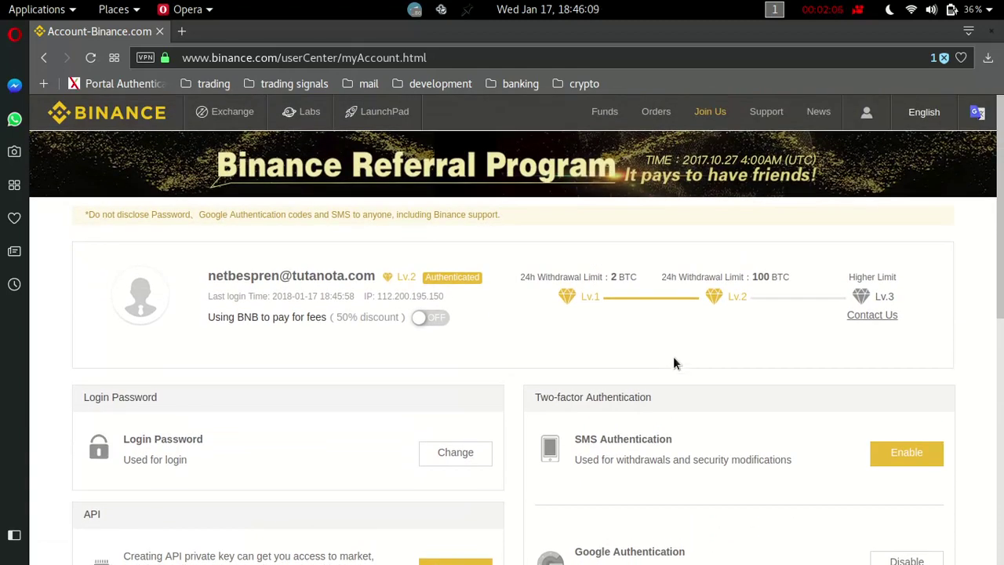
mouse_move(659, 116)
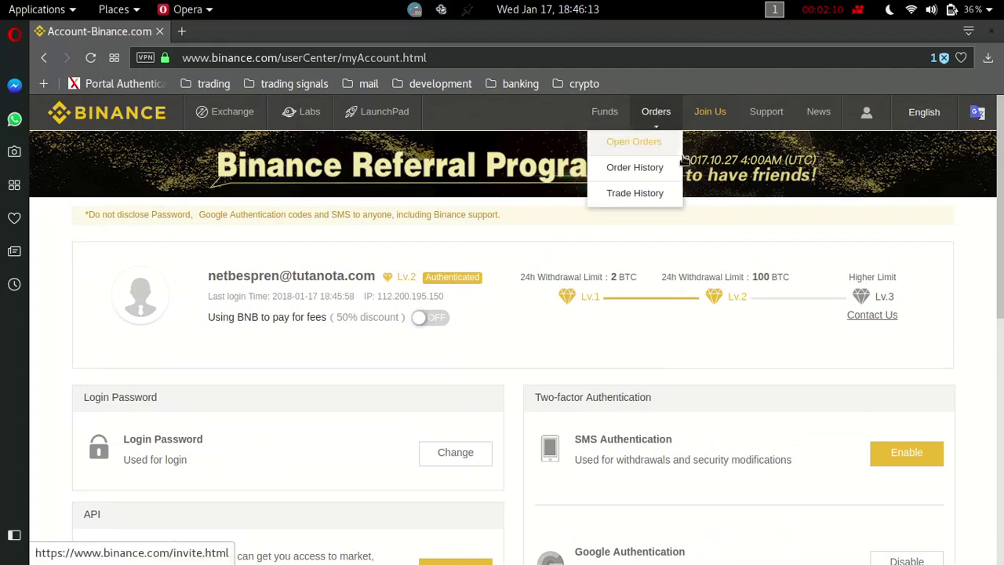
mouse_move(620, 126)
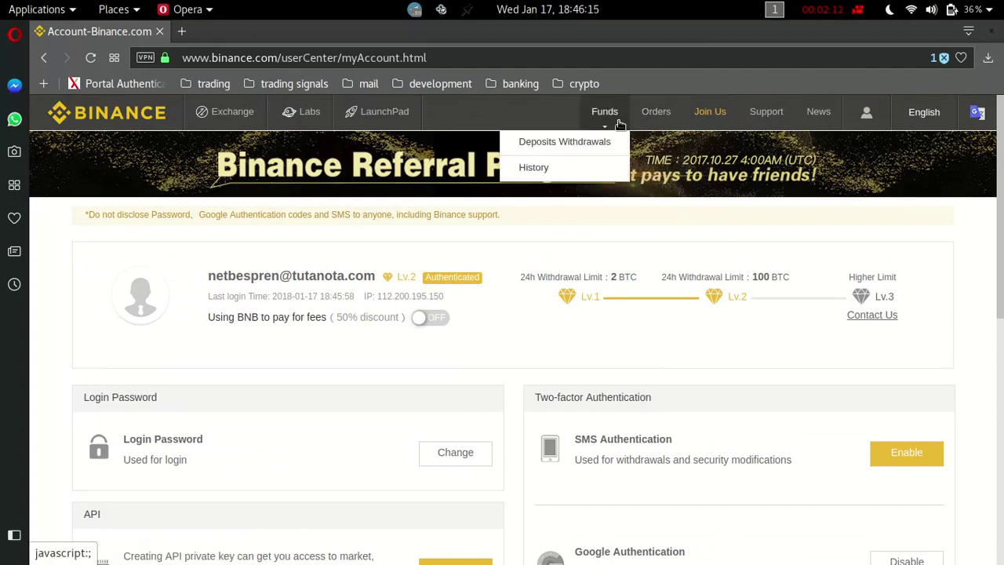
click(588, 149)
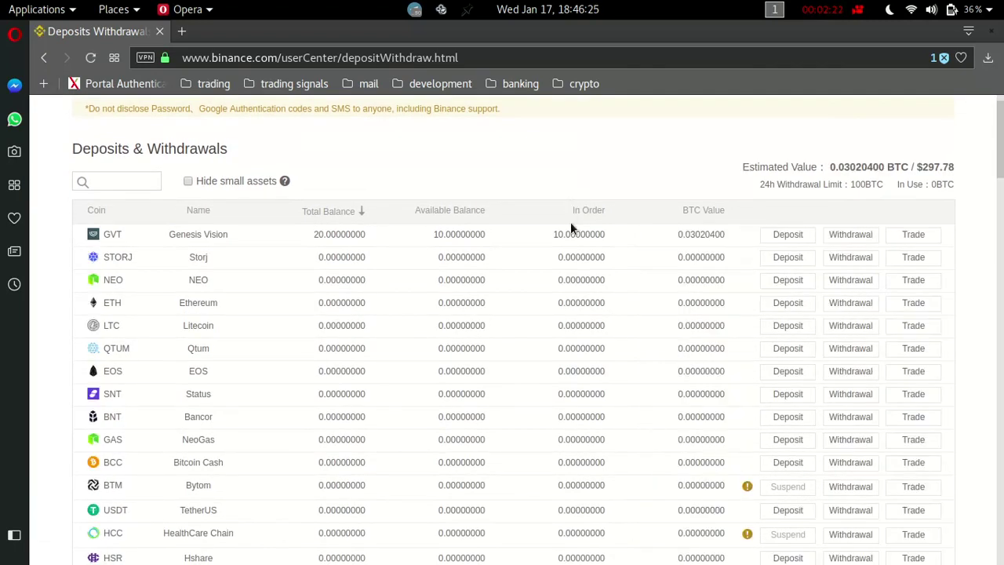
scroll(568, 227, down, 1)
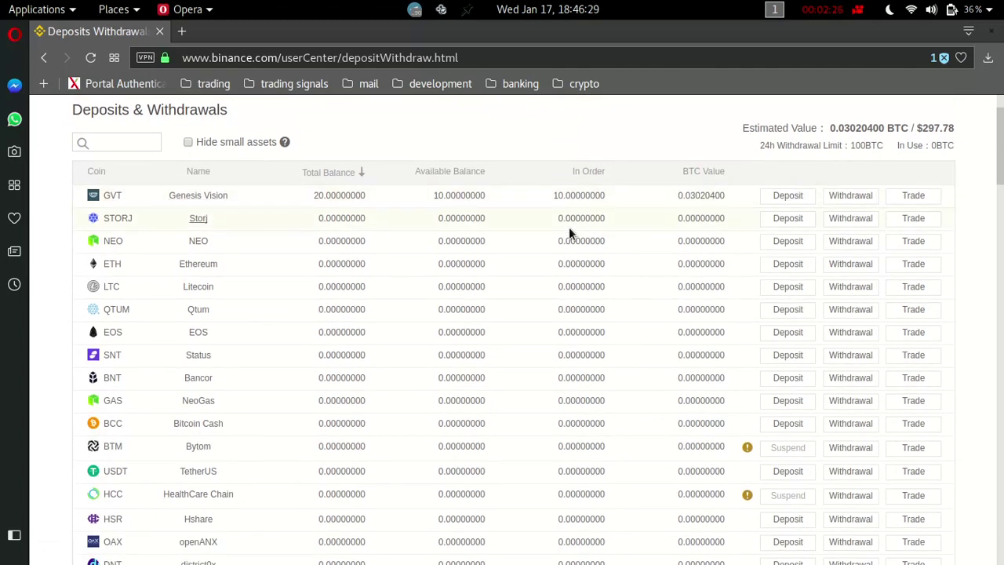
scroll(302, 368, down, 2)
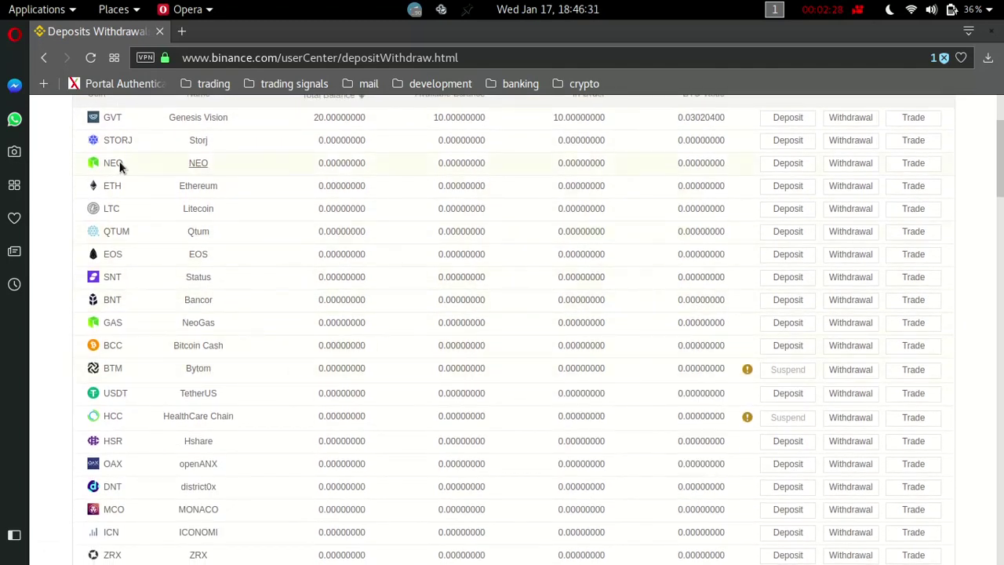
scroll(145, 196, down, 10)
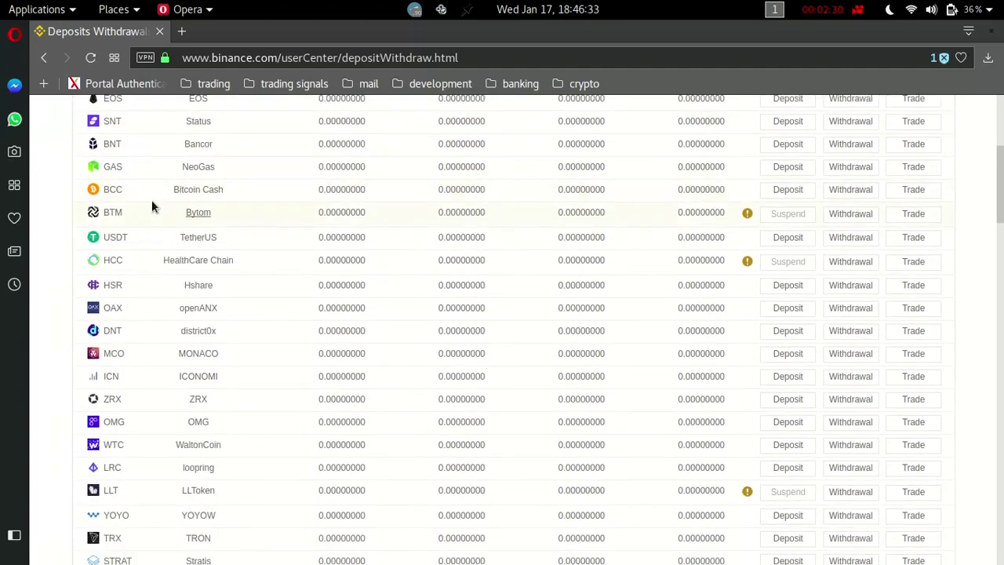
scroll(204, 465, down, 8)
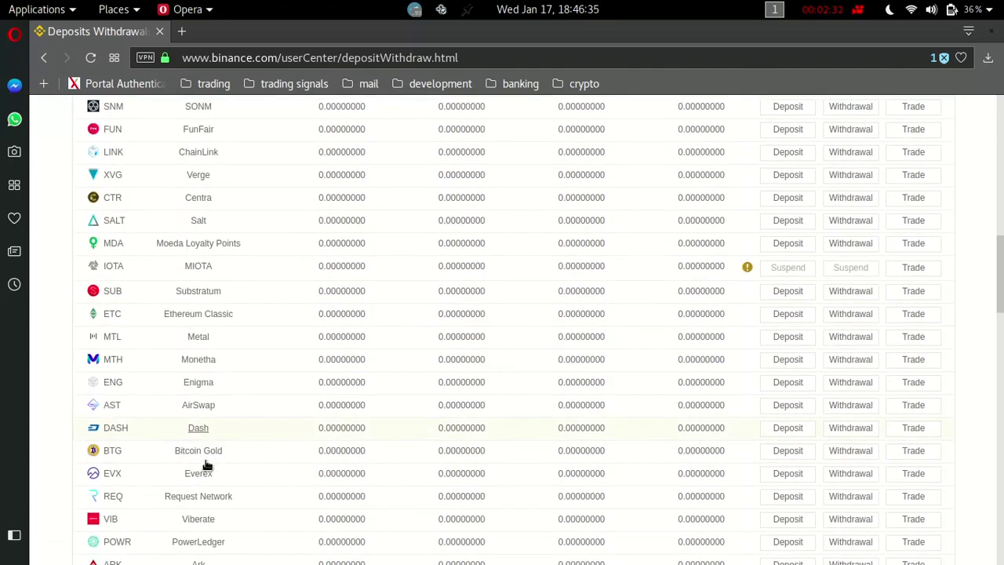
scroll(202, 464, down, 5)
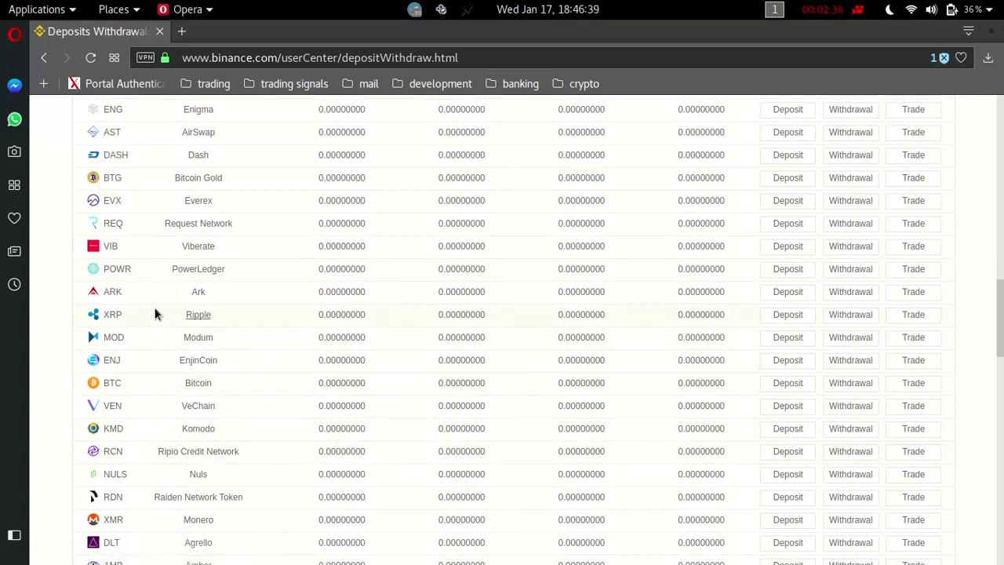
scroll(155, 314, up, 13)
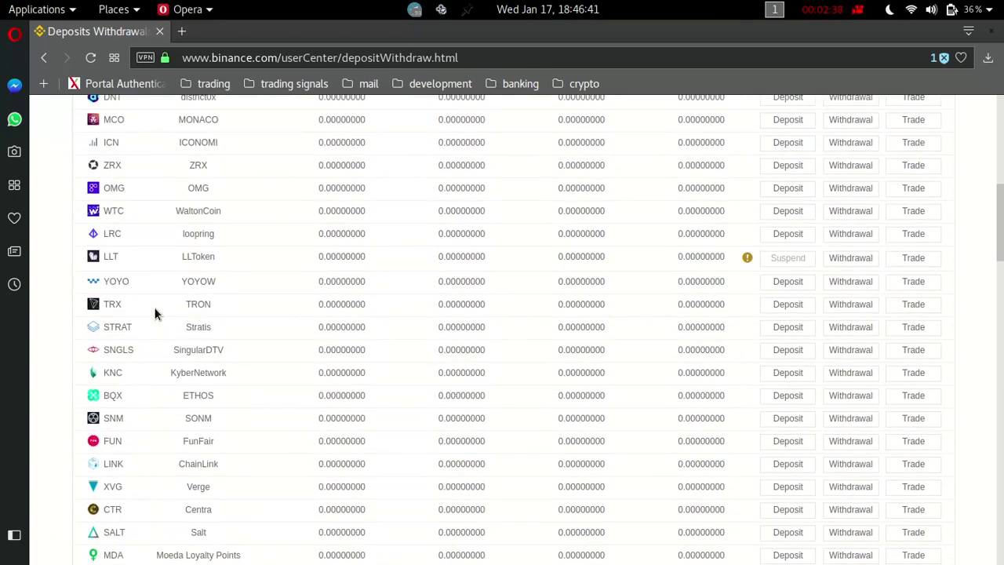
scroll(154, 314, up, 12)
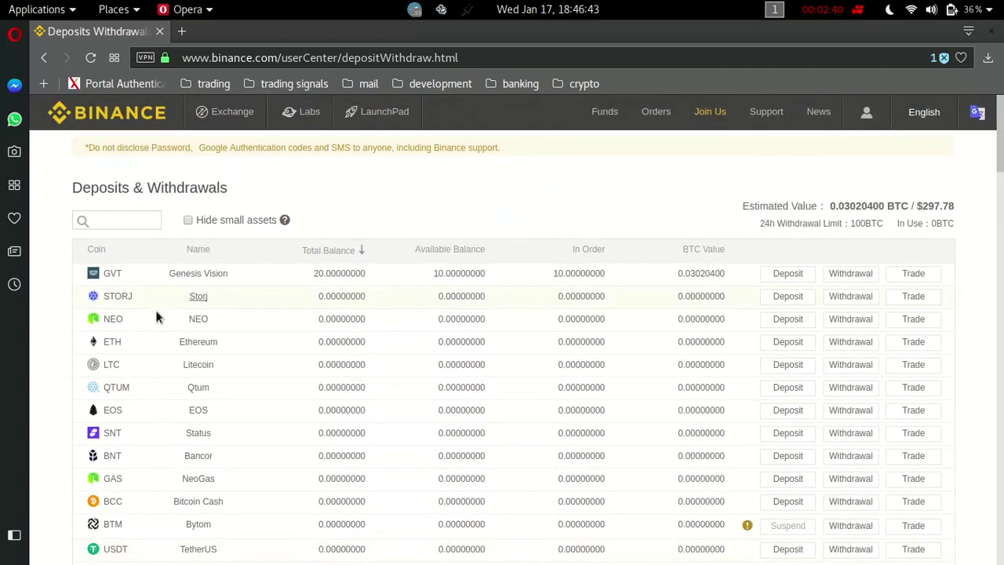
scroll(142, 310, down, 2)
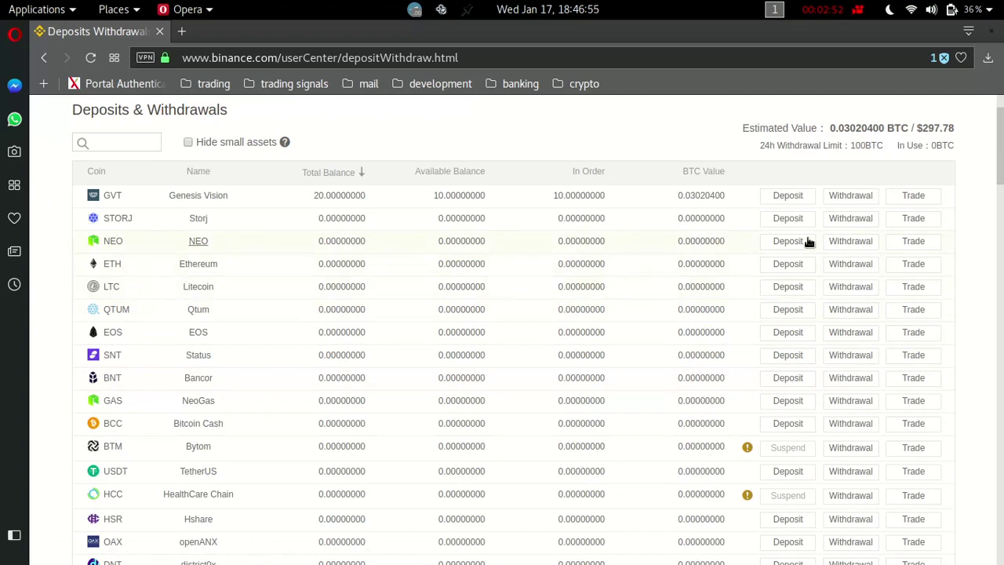
Switch the ETH row from Withdrawal to Deposit and select the ETH deposit address.
click(860, 271)
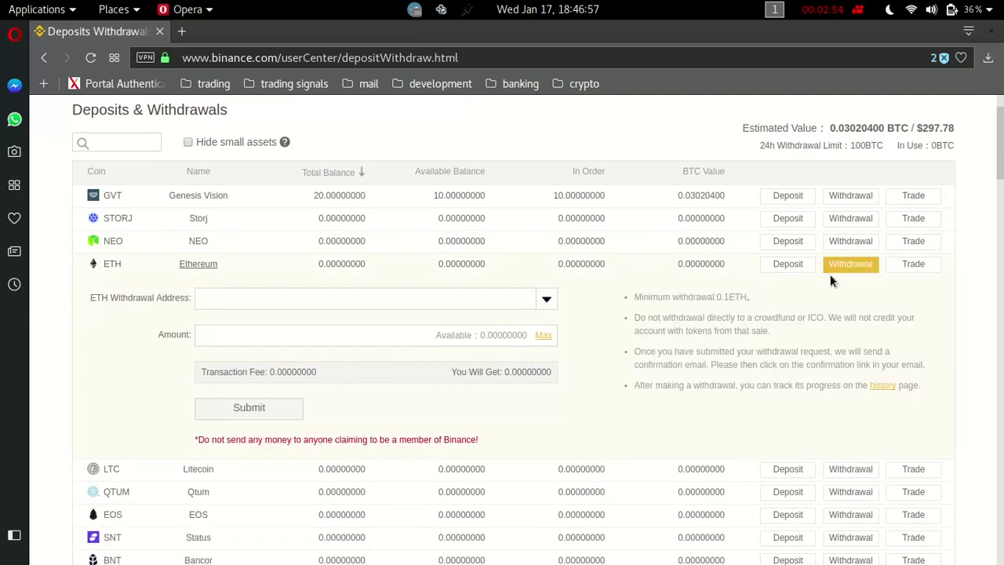
click(801, 268)
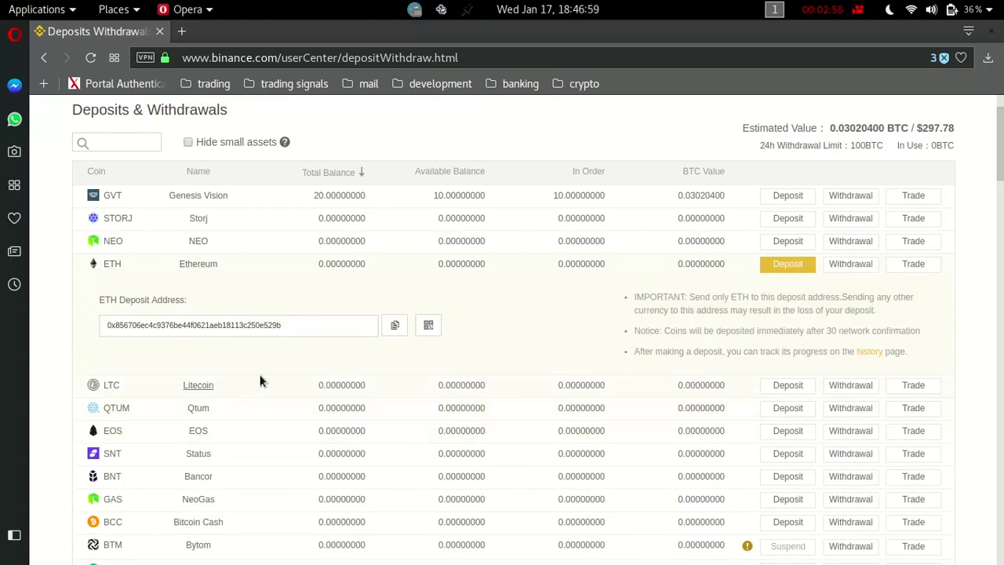
drag(311, 333, 222, 314)
Reselect the ETH deposit address, then highlight the Genesis Vision total balance.
click(157, 323)
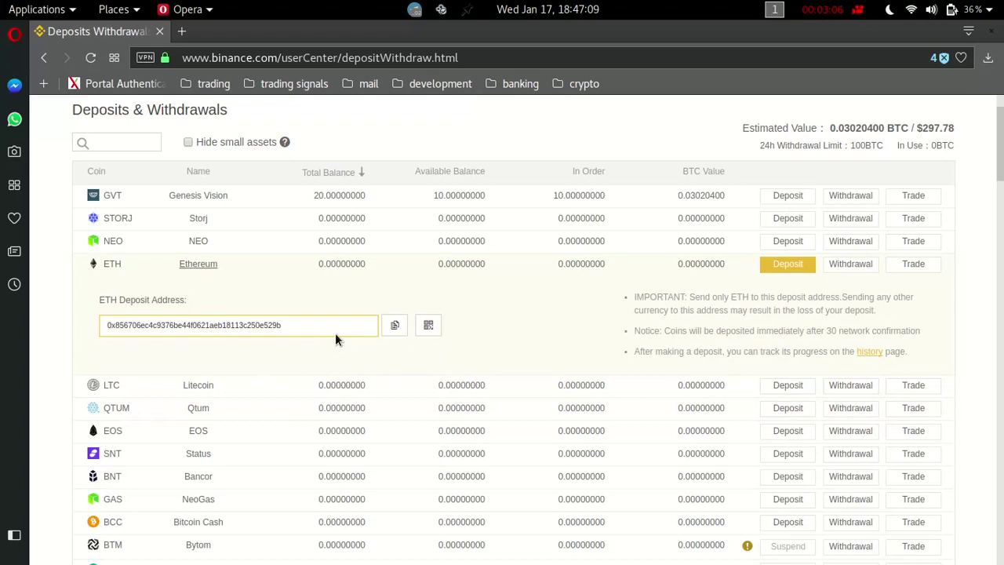
drag(314, 330, 101, 330)
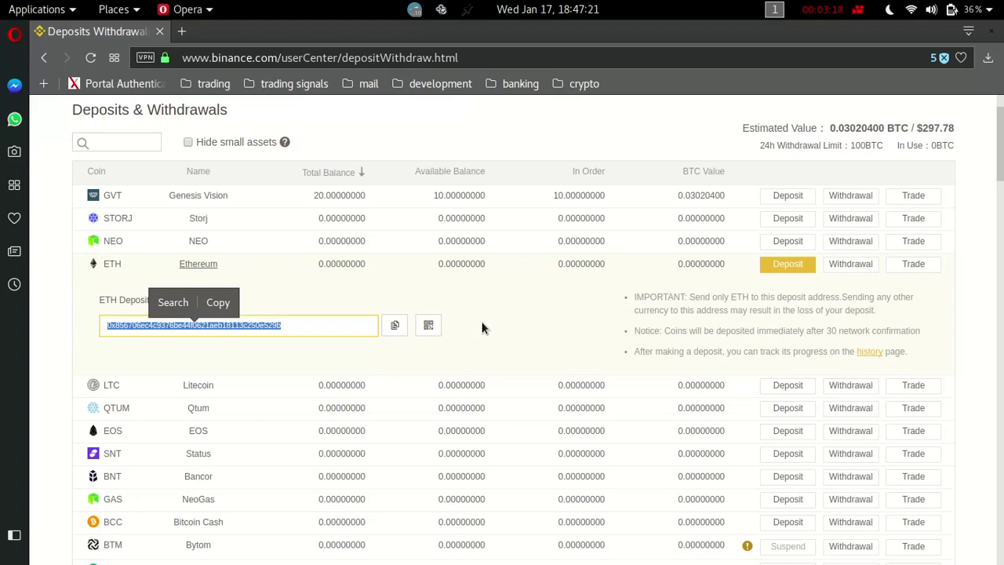
click(485, 311)
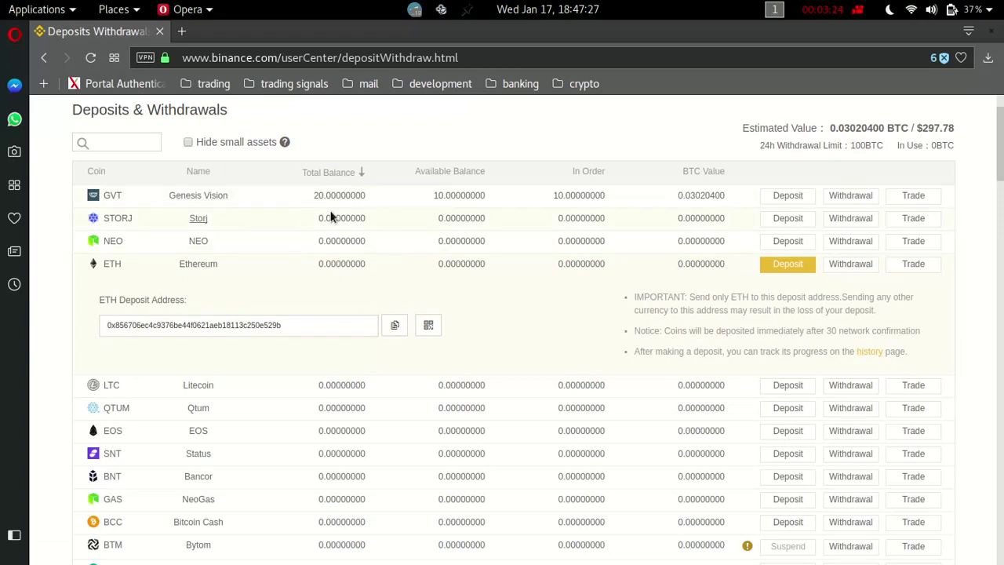
drag(331, 197, 307, 199)
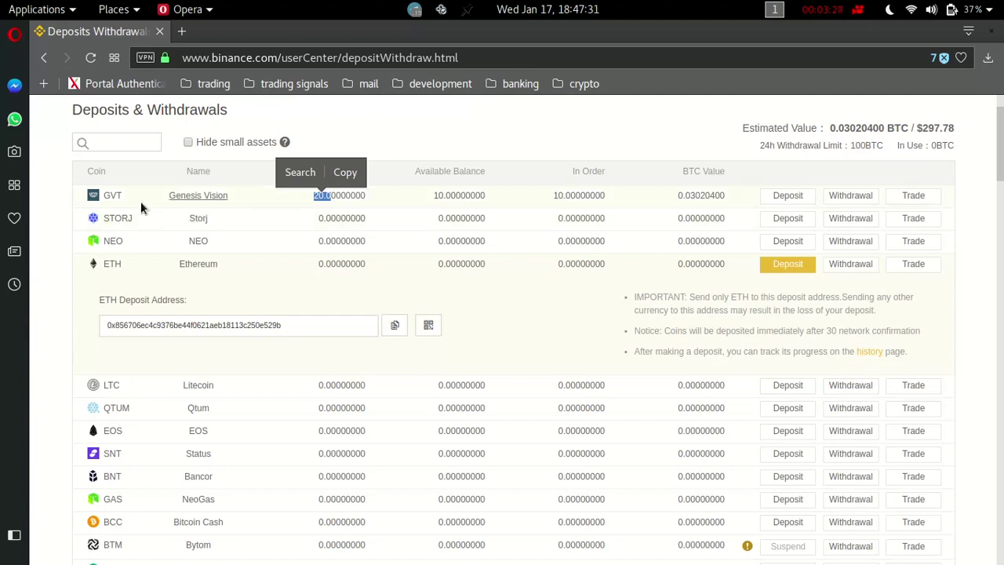
scroll(252, 421, down, 4)
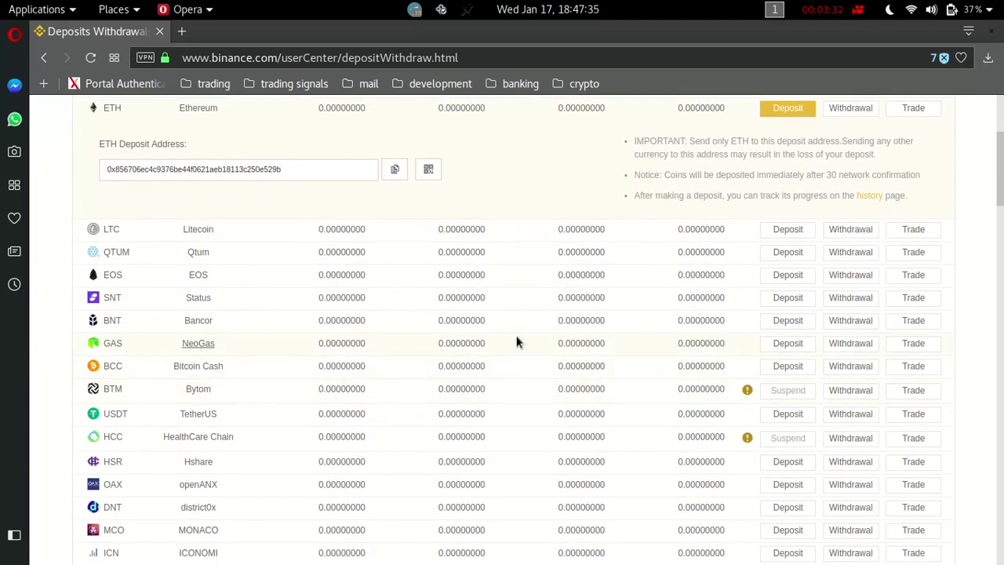
scroll(518, 336, up, 3)
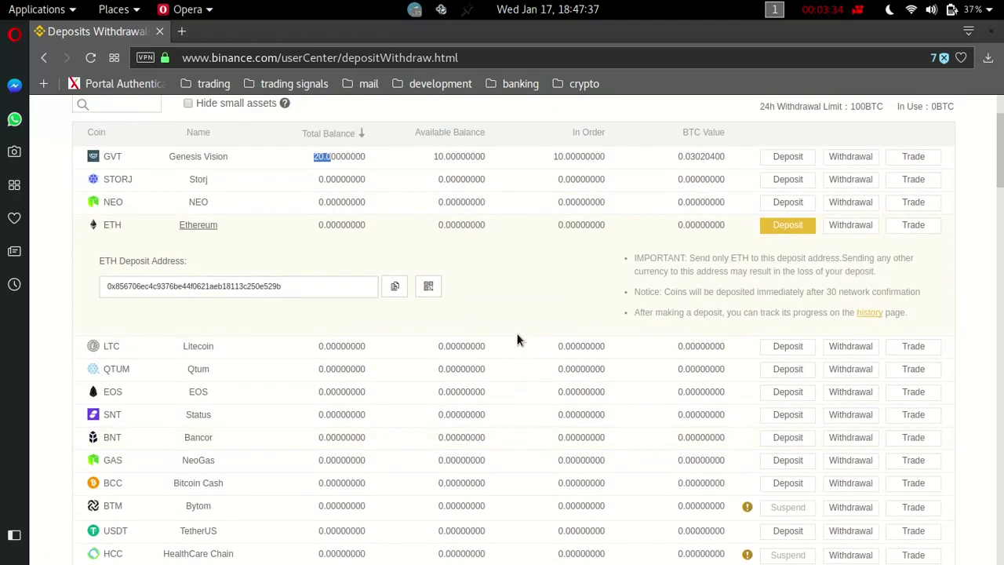
scroll(516, 337, up, 2)
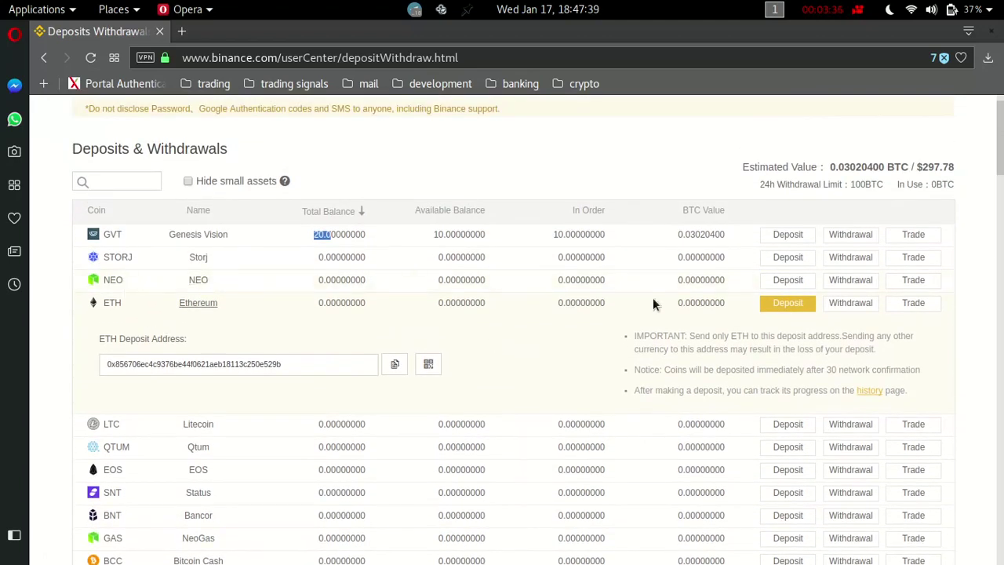
scroll(338, 384, down, 9)
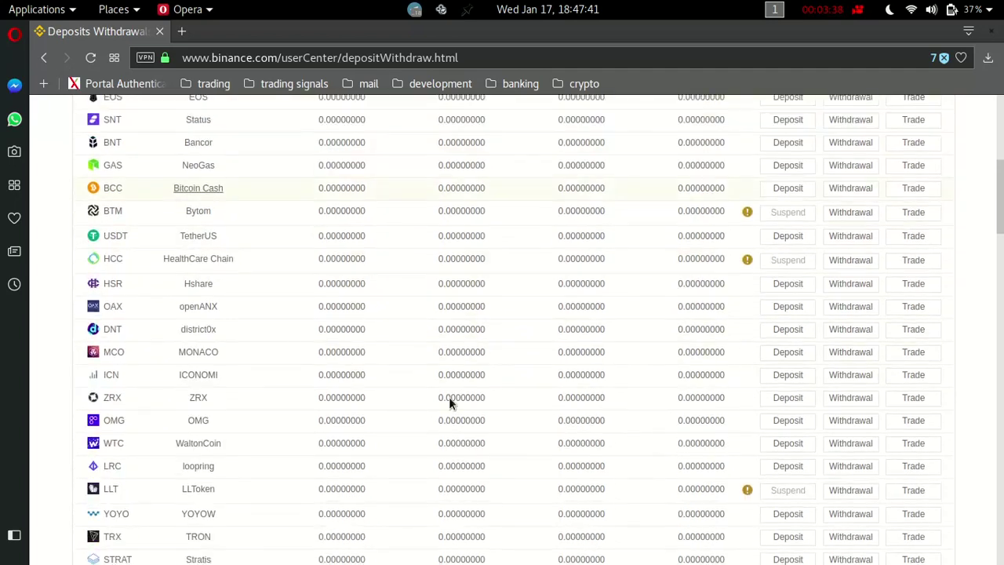
scroll(449, 397, up, 10)
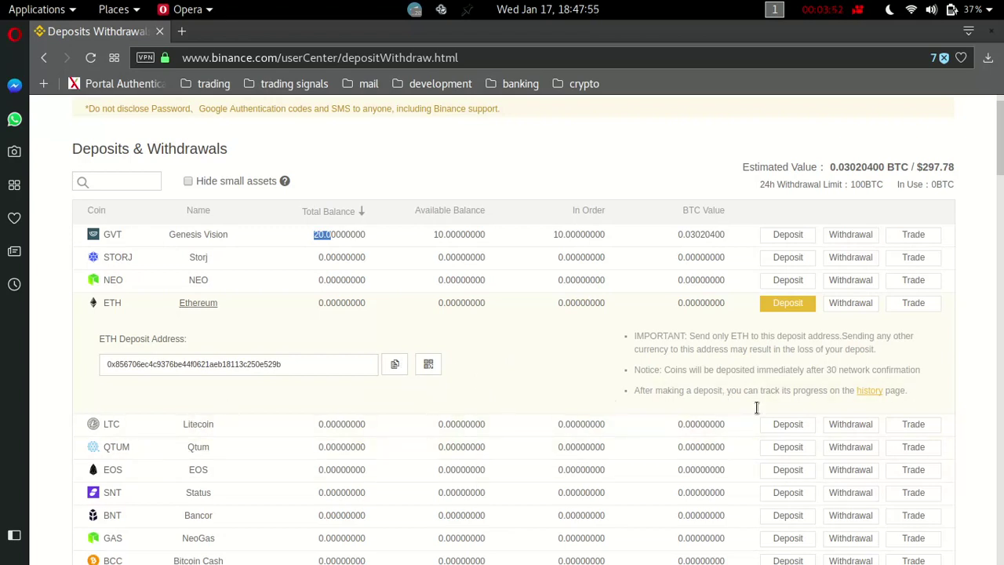
scroll(760, 349, up, 1)
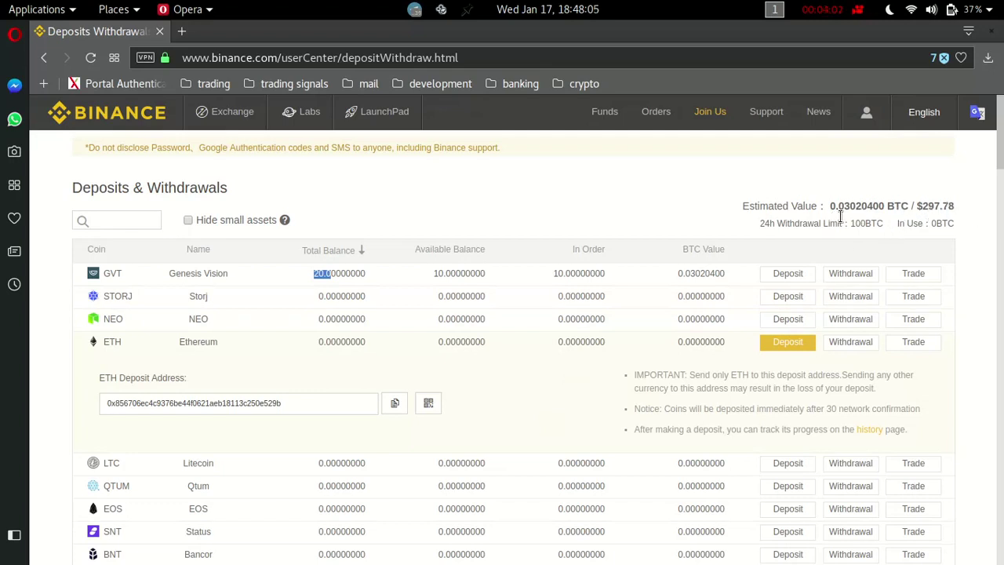
drag(830, 207, 934, 208)
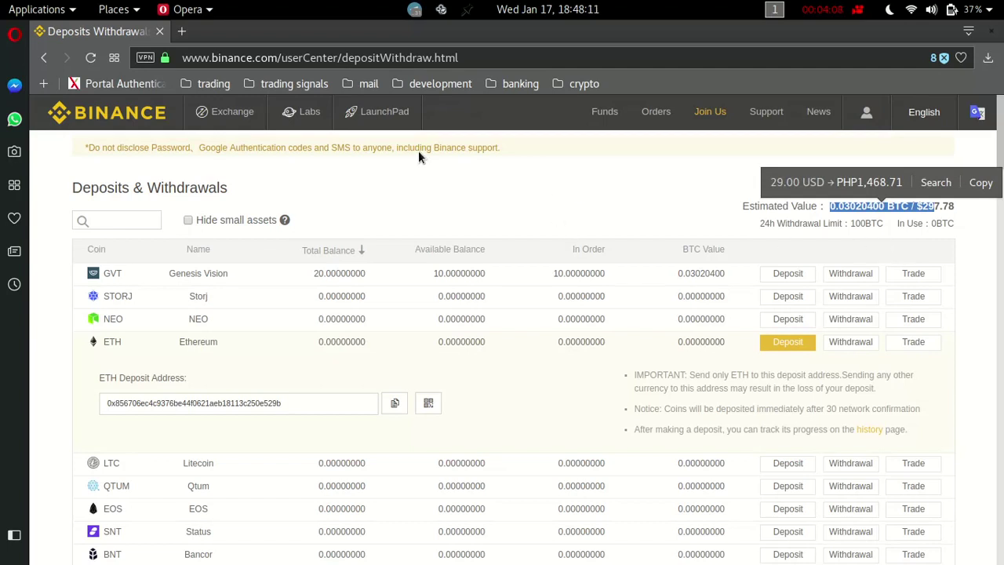
mouse_move(234, 120)
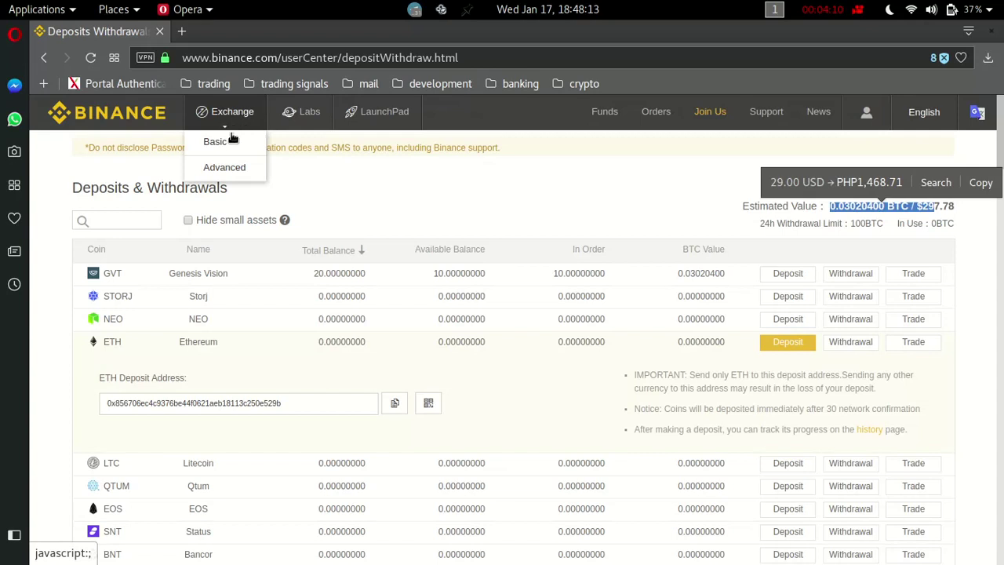
In the basic trading view, browse ADA/ETH, then open the AION/BNB market at 0.42578 BNB.
click(229, 142)
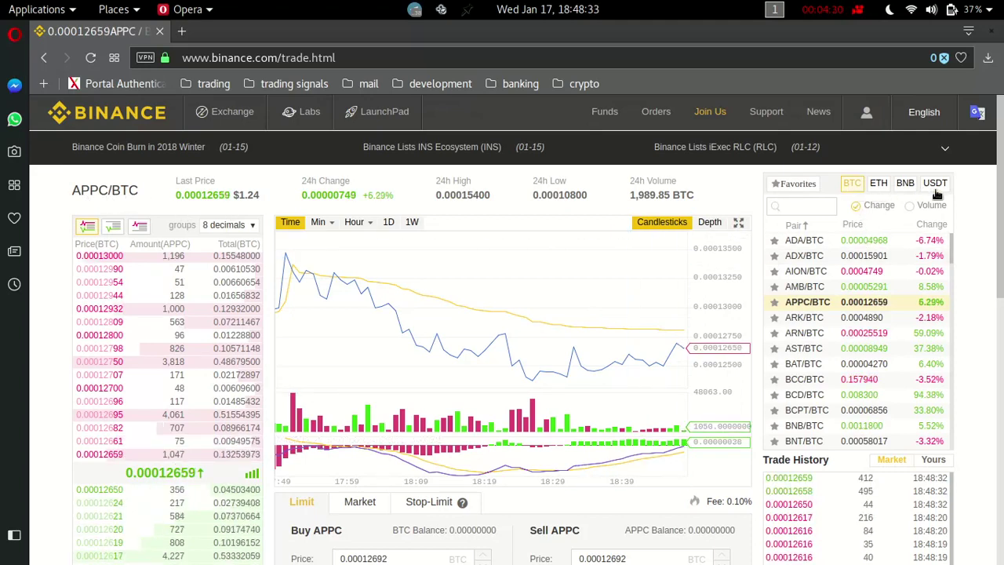
click(886, 189)
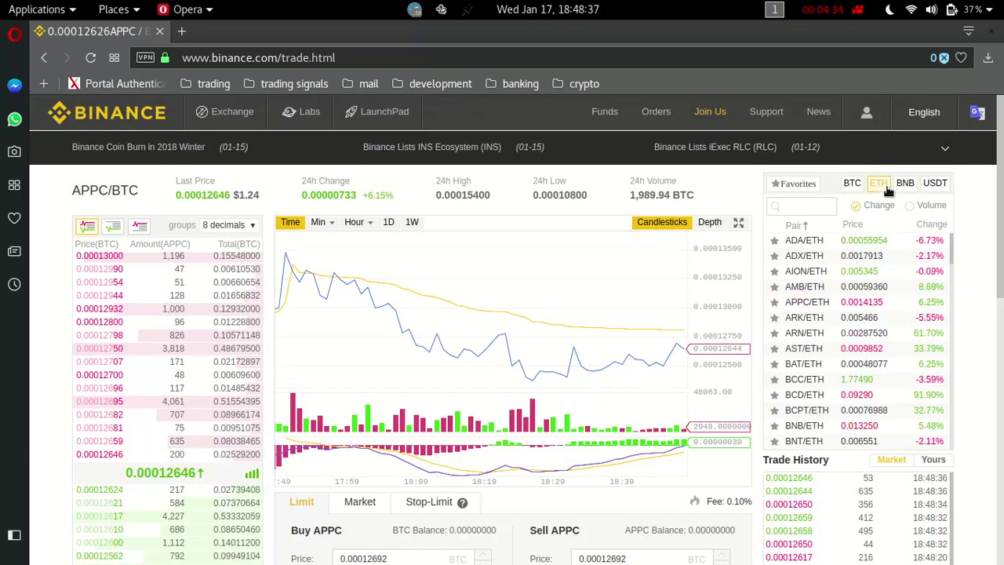
click(809, 243)
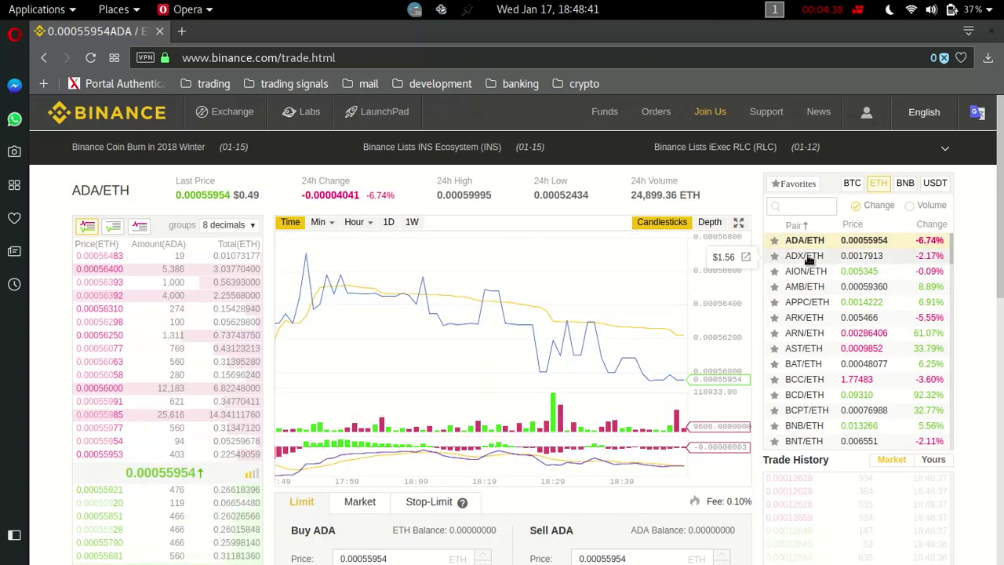
click(905, 184)
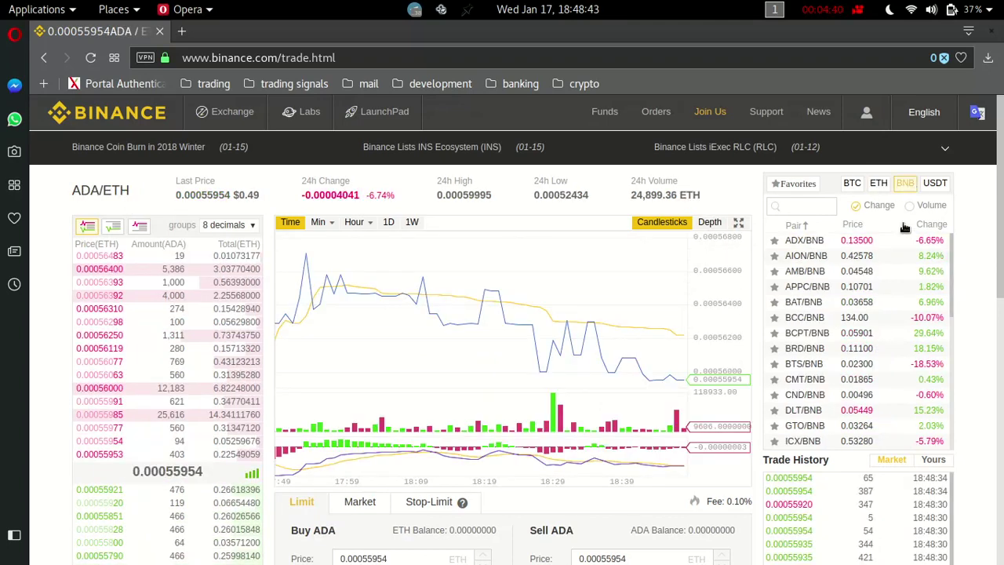
click(902, 255)
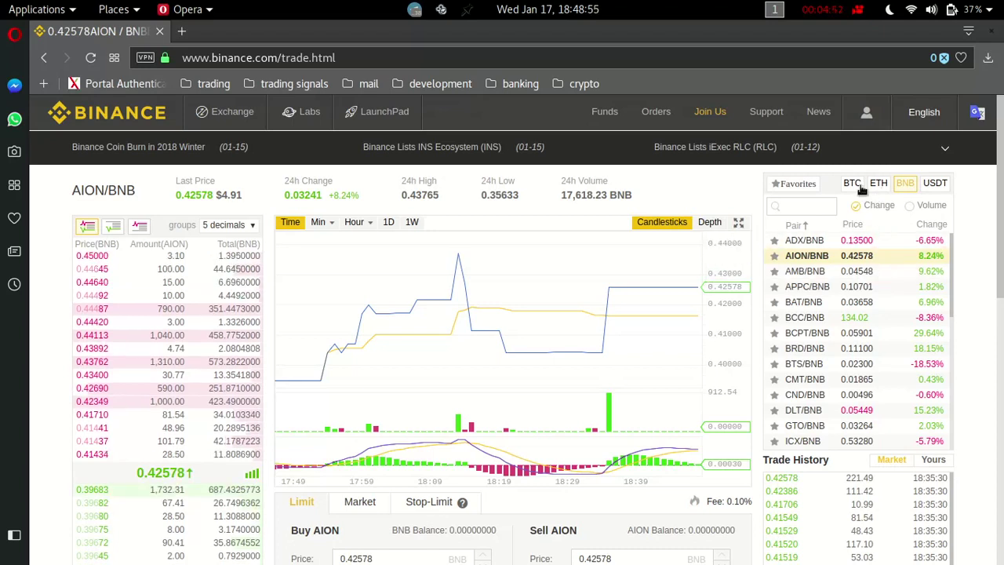
Open the XRP/BTC market from the BTC pairs list.
click(852, 184)
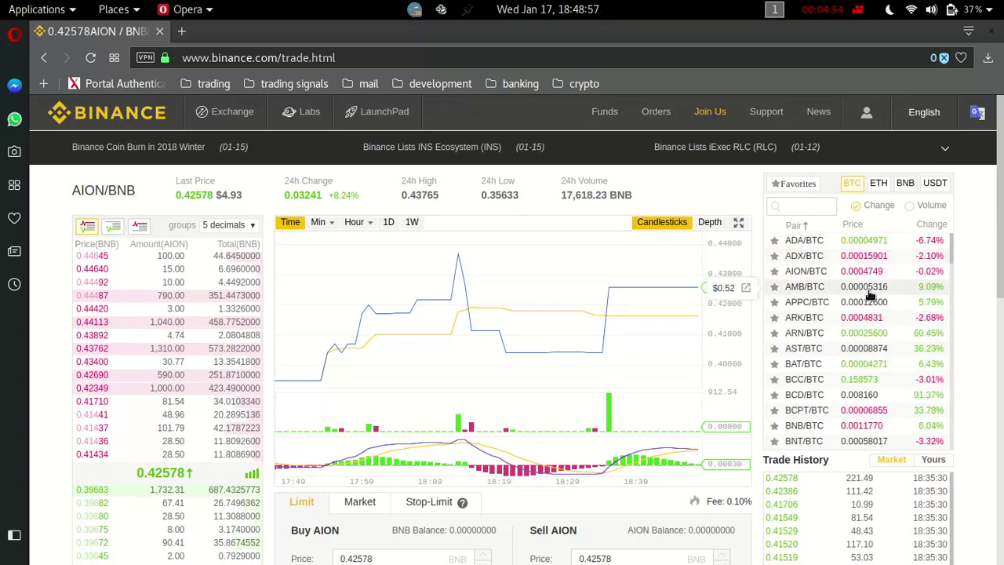
scroll(869, 295, down, 3)
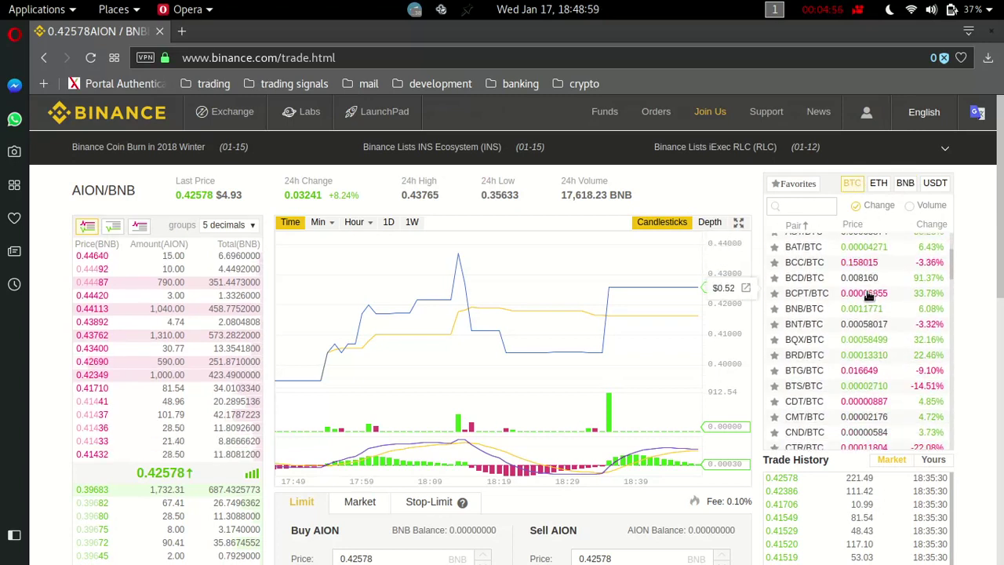
scroll(869, 295, down, 6)
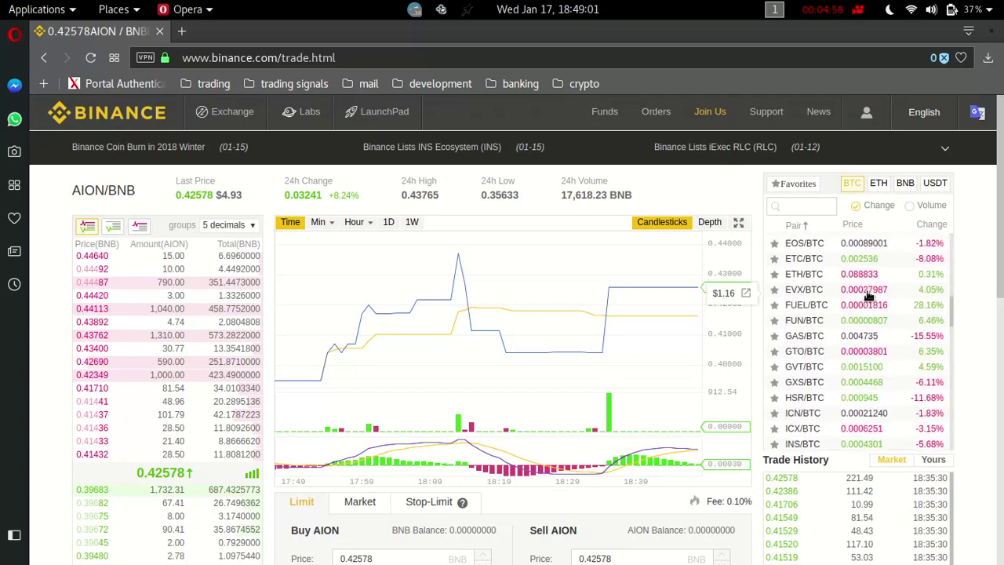
scroll(869, 295, down, 15)
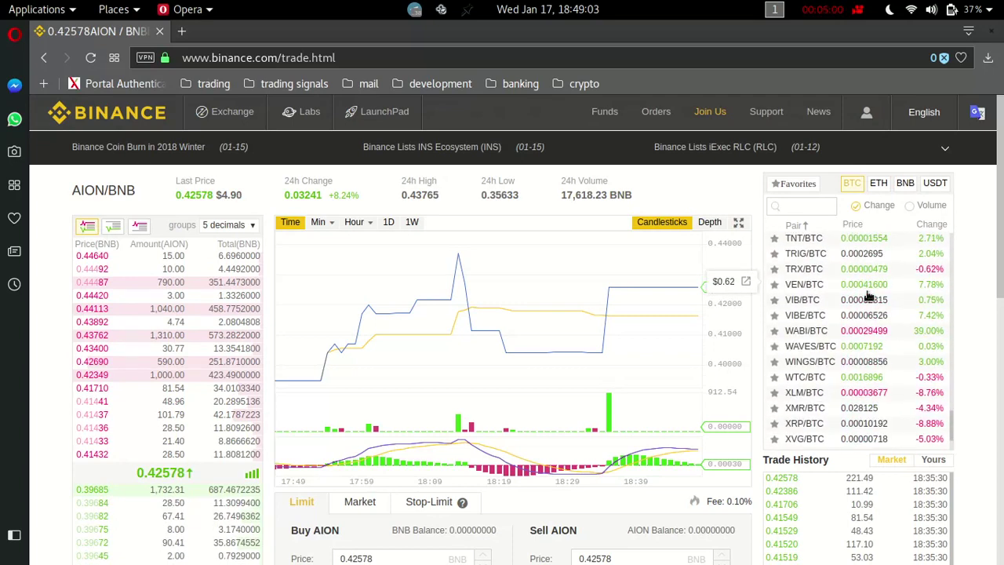
click(819, 424)
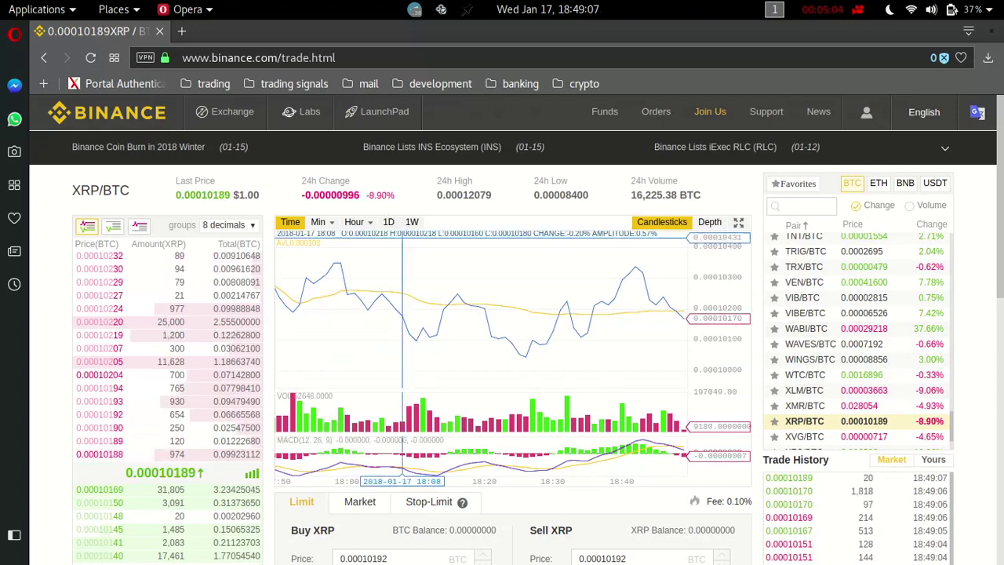
Review the XRP/BTC Buy XRP and Sell XRP order forms, then show the ETH pairs list.
scroll(620, 236, down, 4)
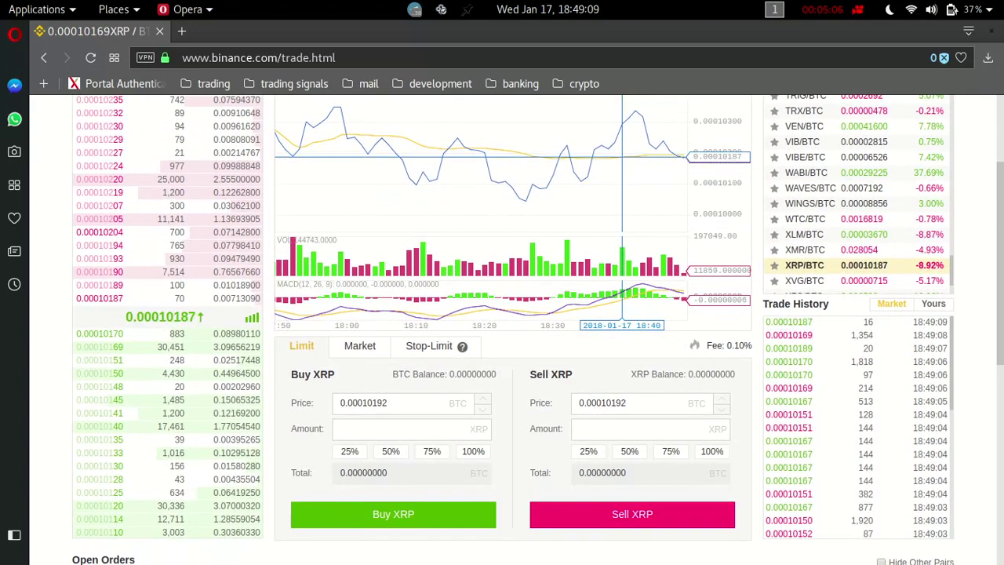
scroll(622, 156, up, 2)
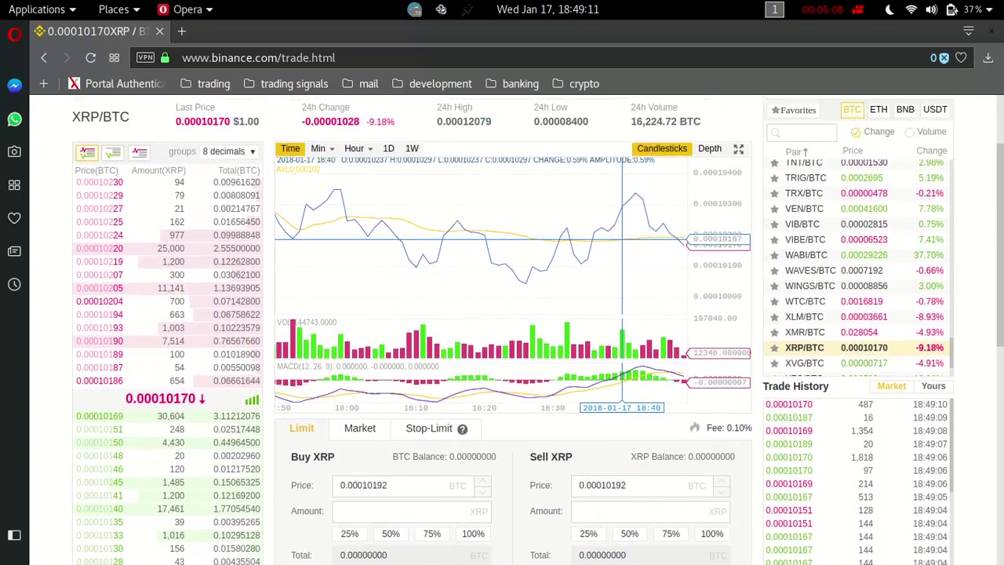
scroll(622, 240, up, 2)
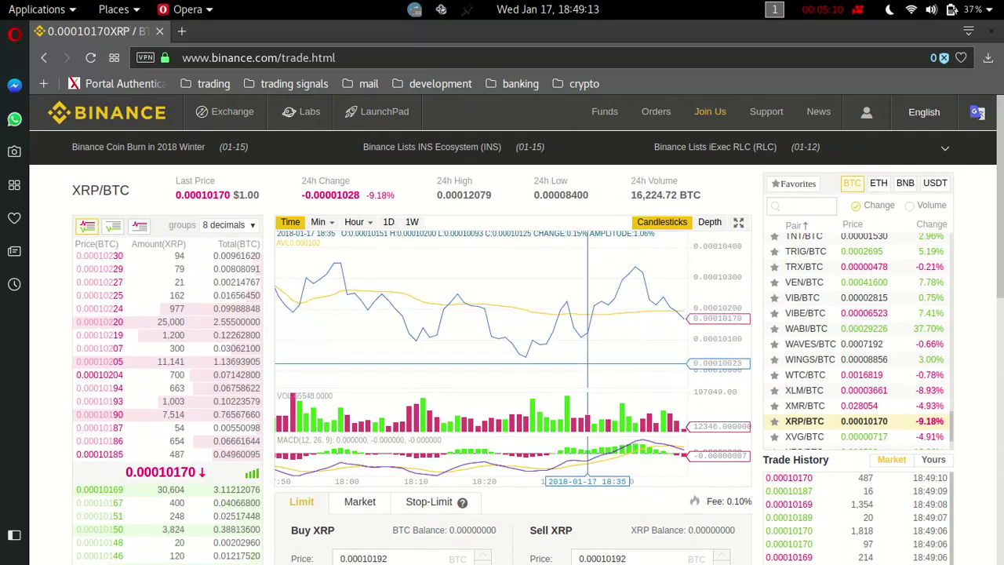
scroll(588, 365, down, 5)
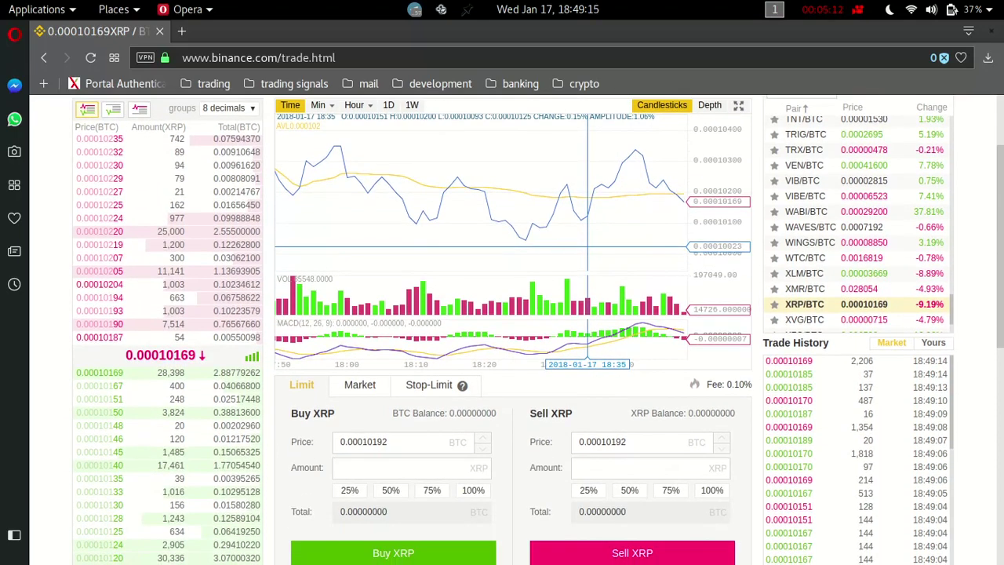
scroll(589, 365, down, 3)
scroll(589, 365, up, 6)
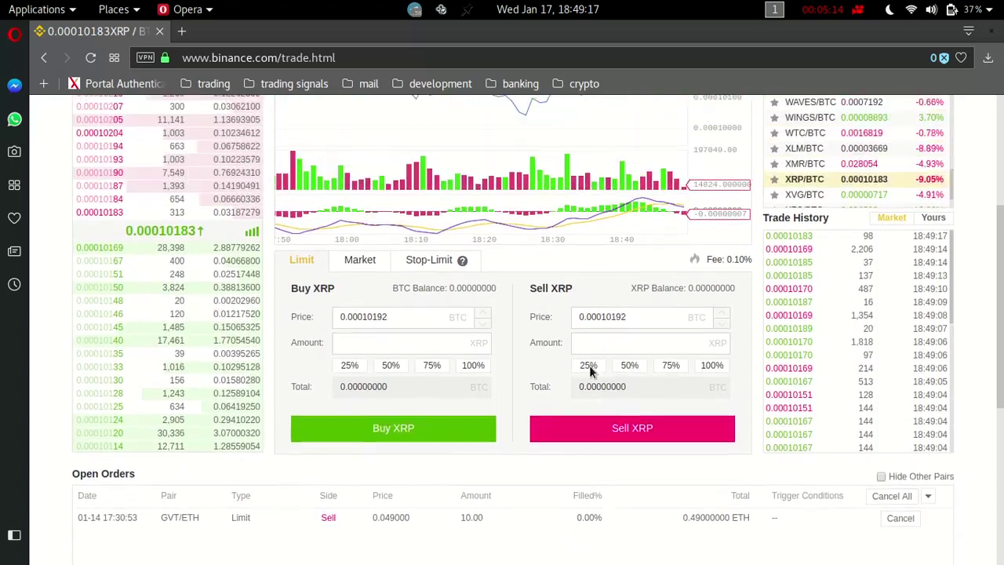
scroll(821, 174, up, 2)
scroll(531, 481, down, 3)
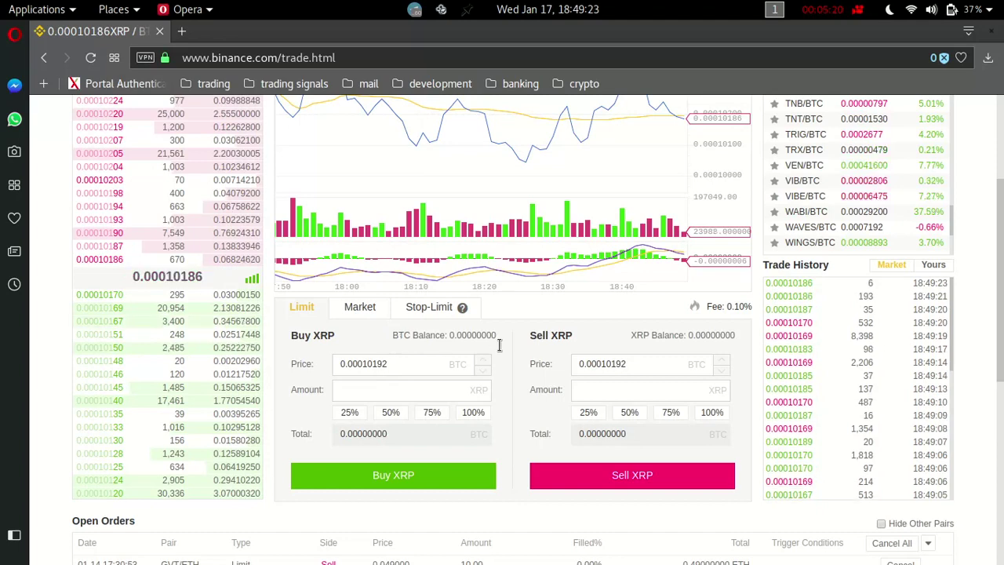
scroll(642, 333, up, 4)
scroll(642, 333, up, 1)
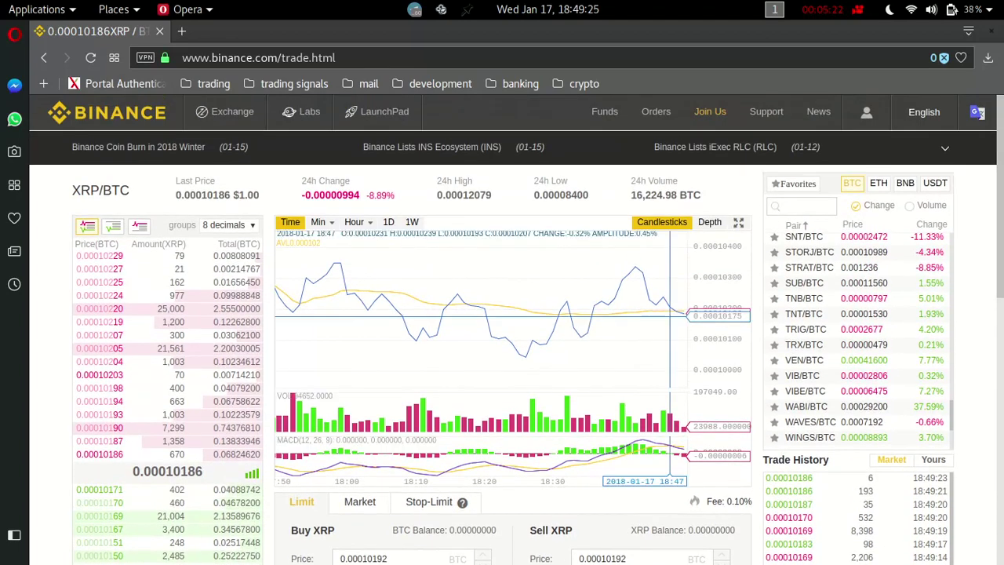
click(880, 186)
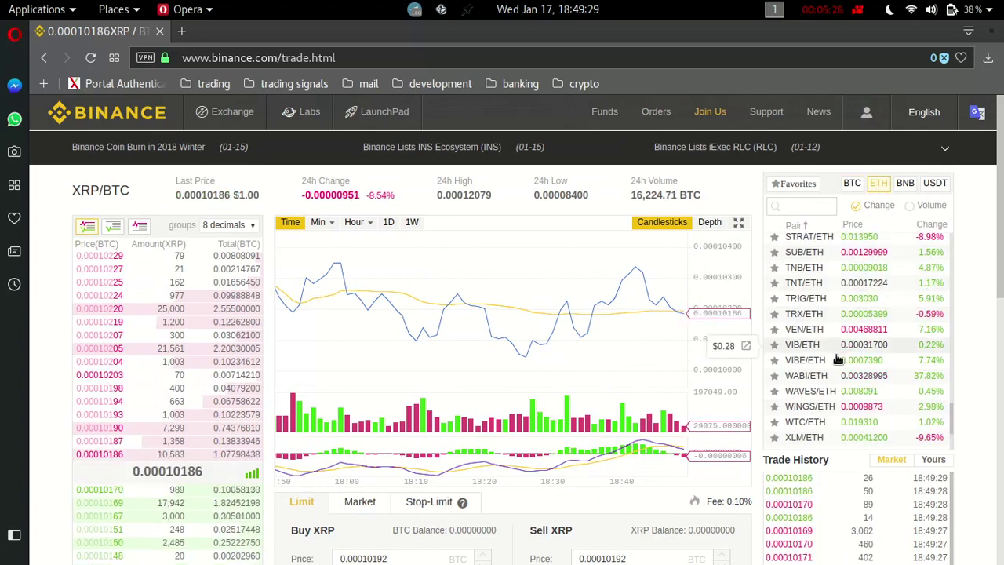
Open the XRP/ETH market at 0.00114982 ETH and bring its limit Buy/Sell XRP forms into view.
scroll(829, 392, down, 2)
scroll(829, 392, down, 2)
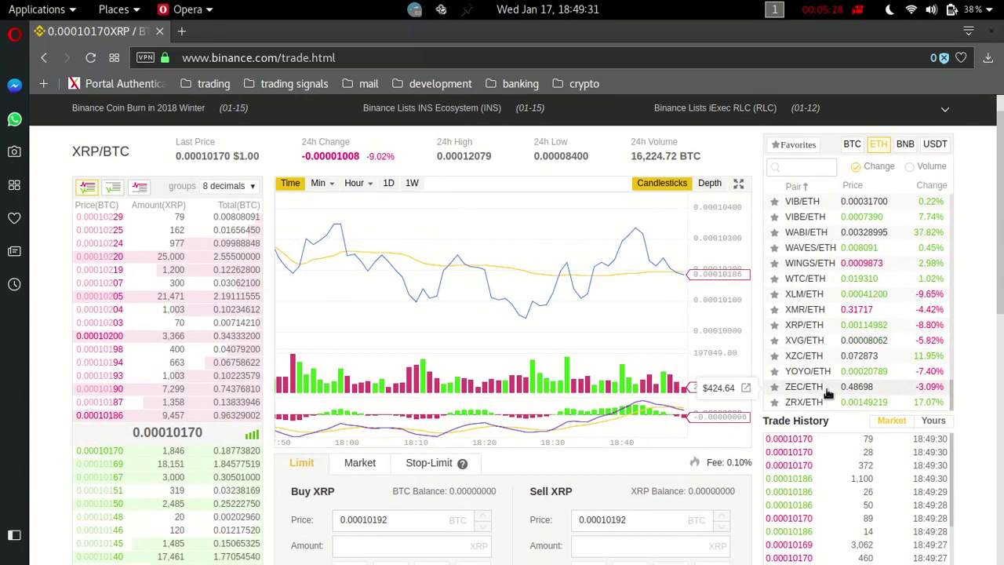
scroll(825, 385, down, 2)
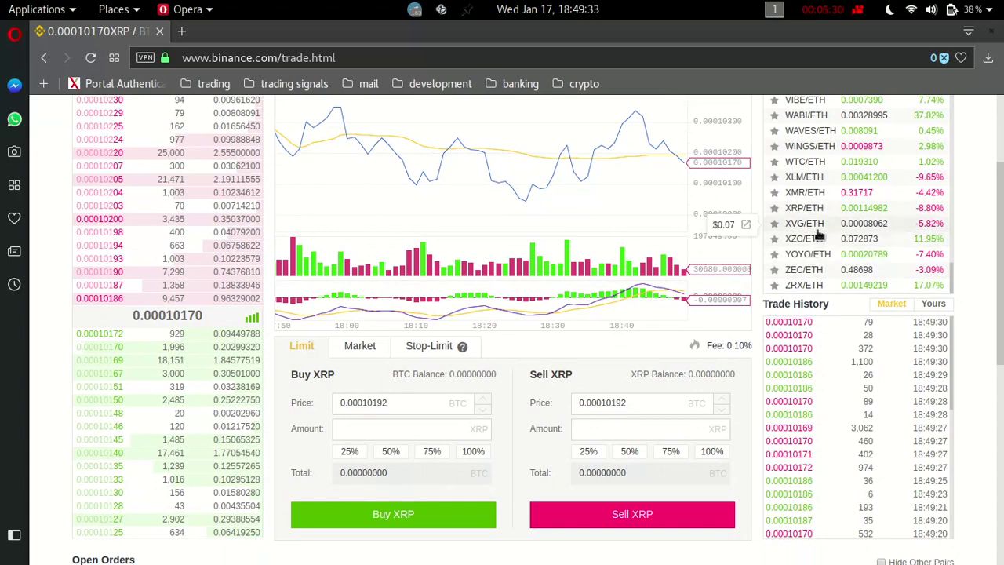
click(807, 209)
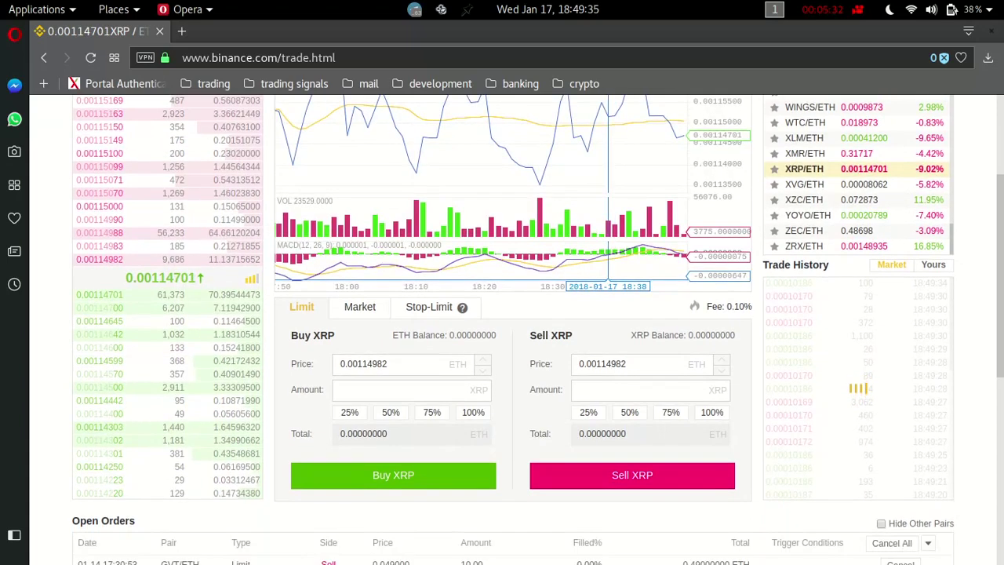
scroll(612, 307, up, 2)
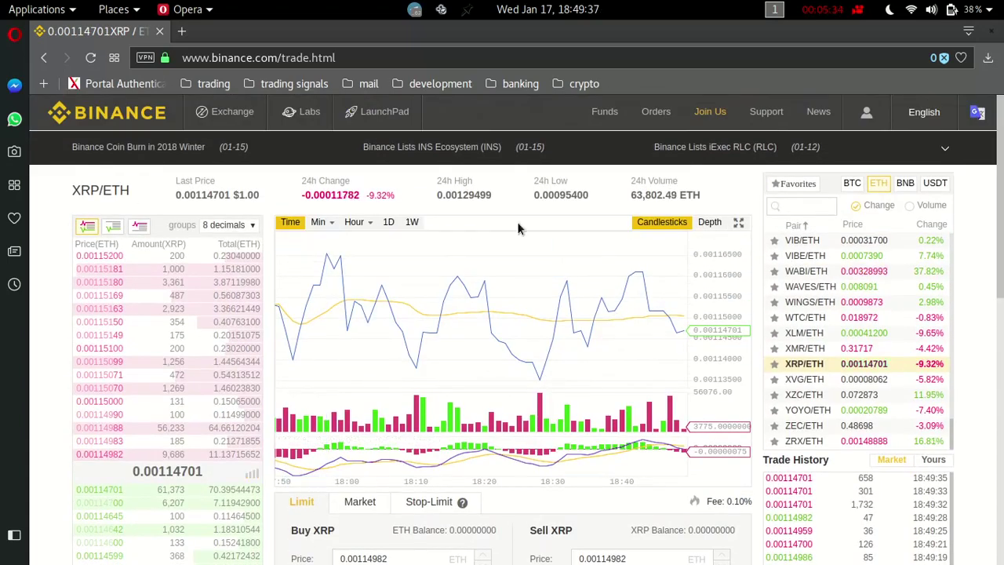
scroll(403, 430, down, 3)
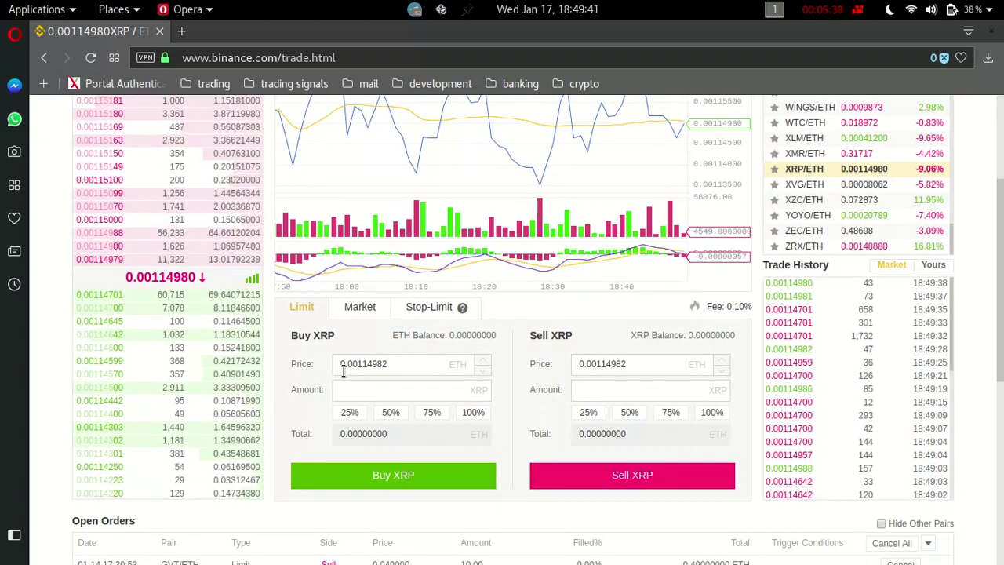
scroll(446, 369, up, 1)
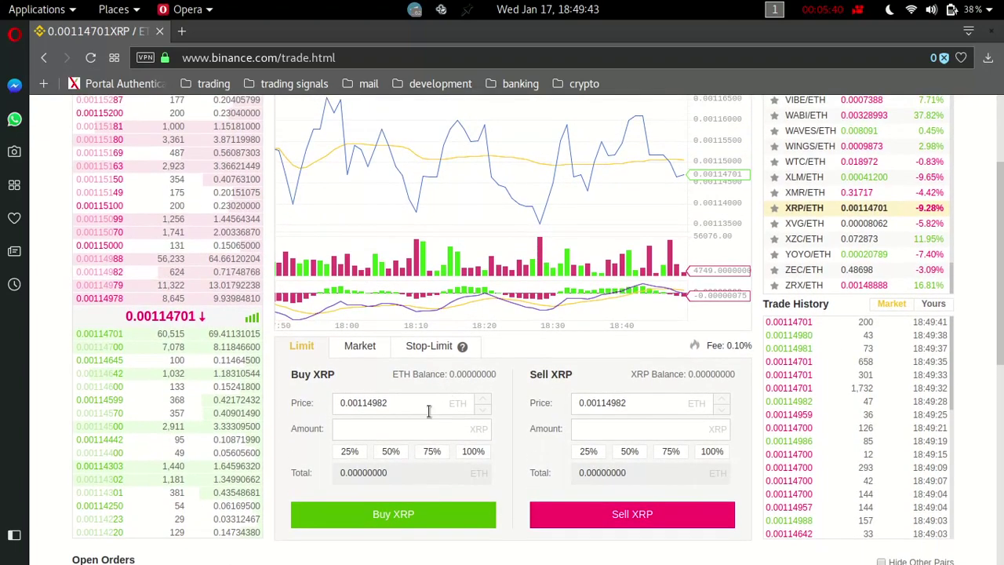
scroll(428, 408, up, 2)
scroll(532, 284, down, 3)
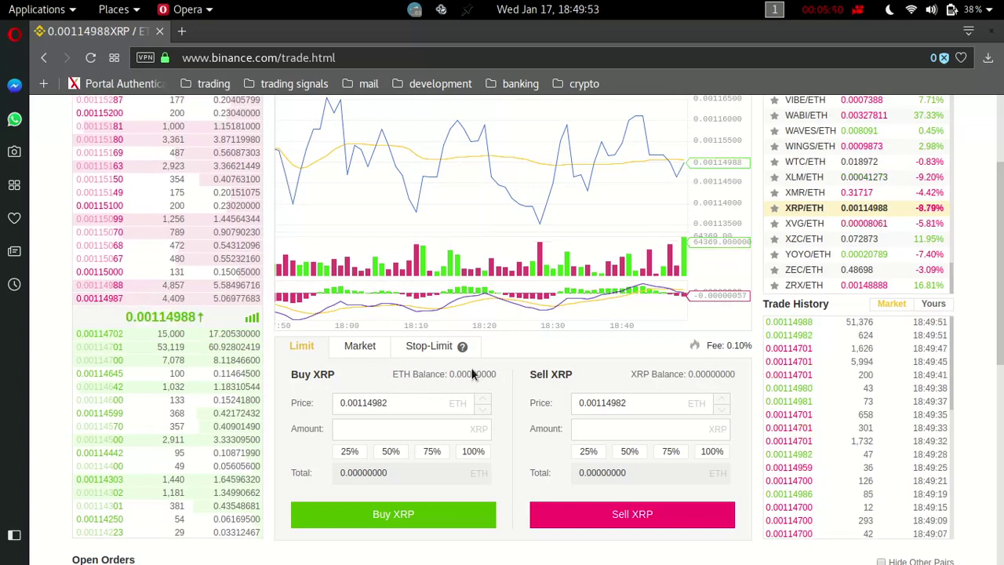
Try the Market and Stop-Limit XRP/ETH order forms, then return to the Limit form.
click(364, 352)
click(423, 350)
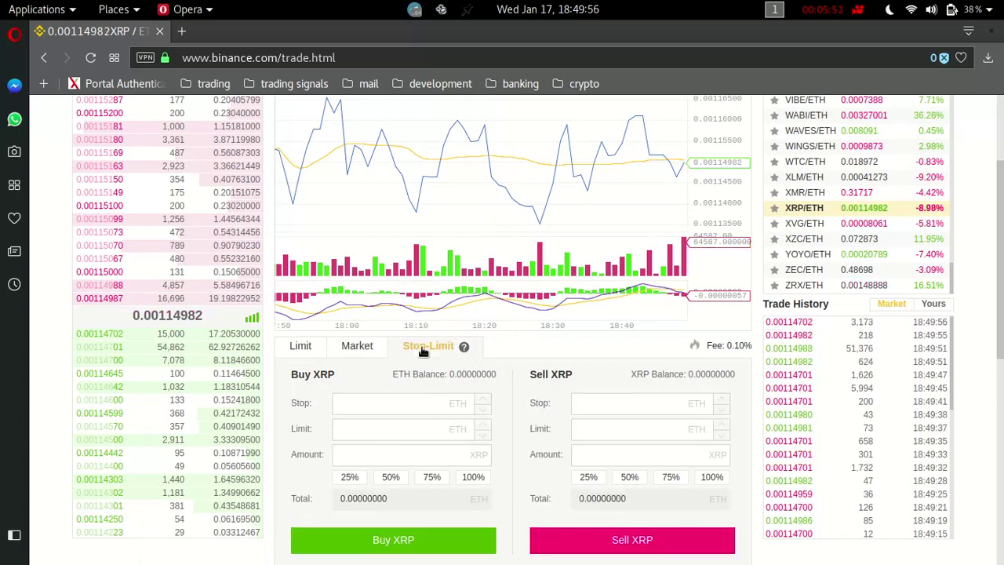
click(361, 358)
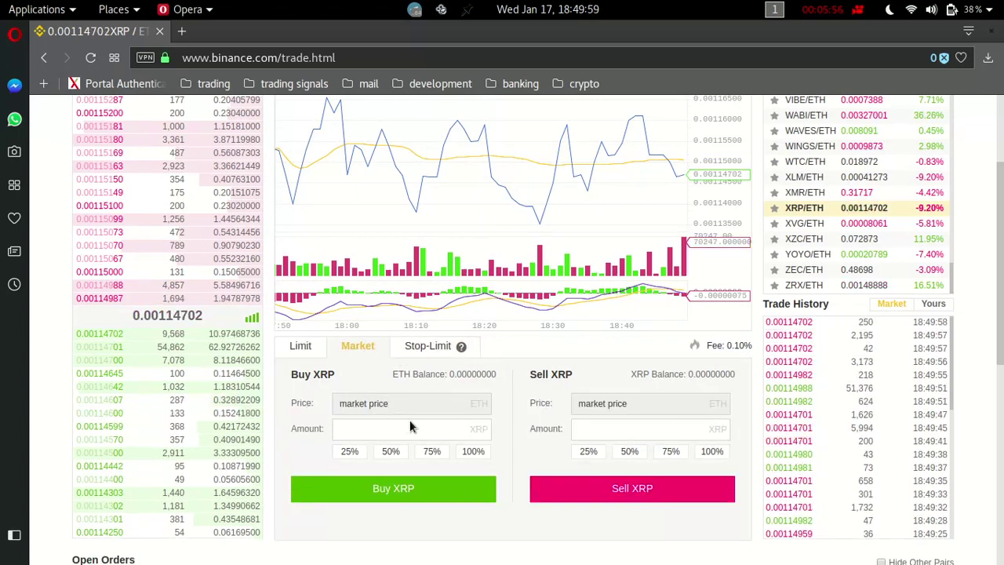
click(390, 434)
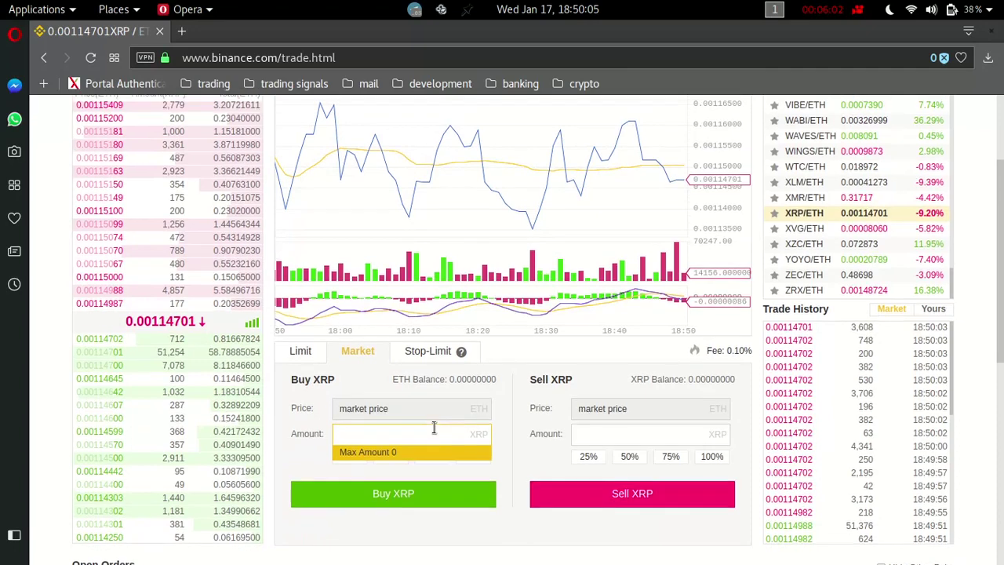
scroll(434, 427, up, 2)
scroll(439, 432, down, 1)
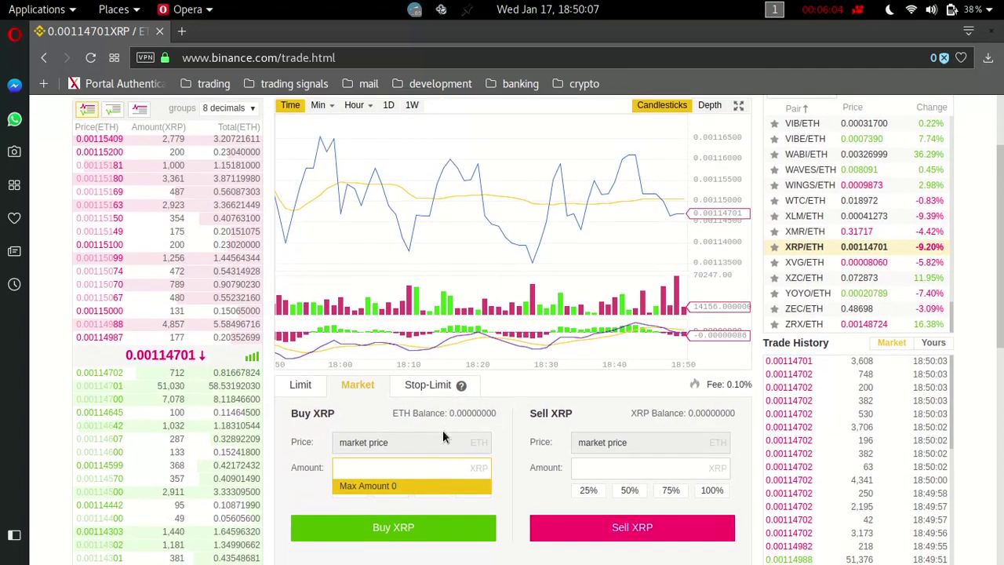
click(302, 386)
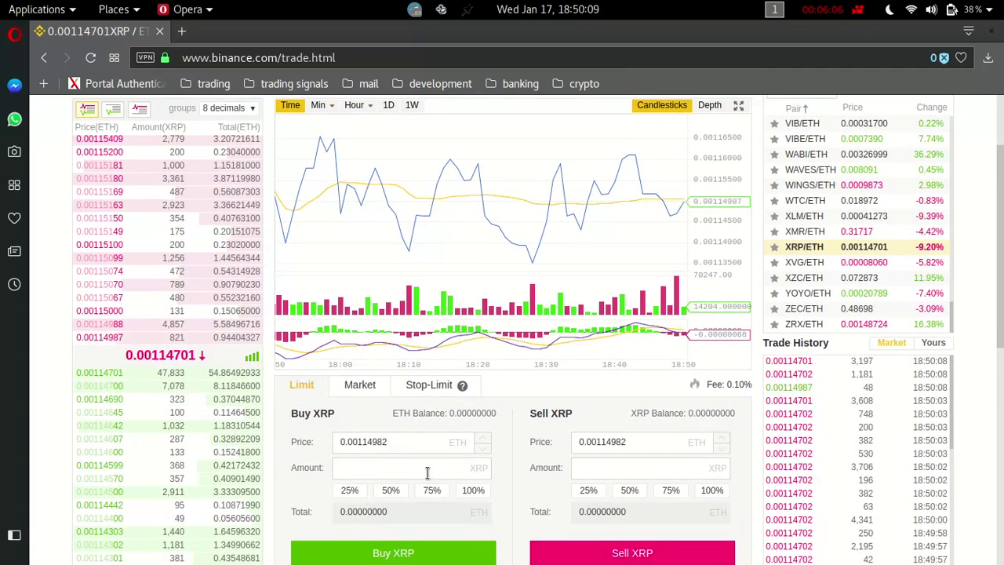
scroll(463, 463, down, 1)
drag(404, 406, 342, 404)
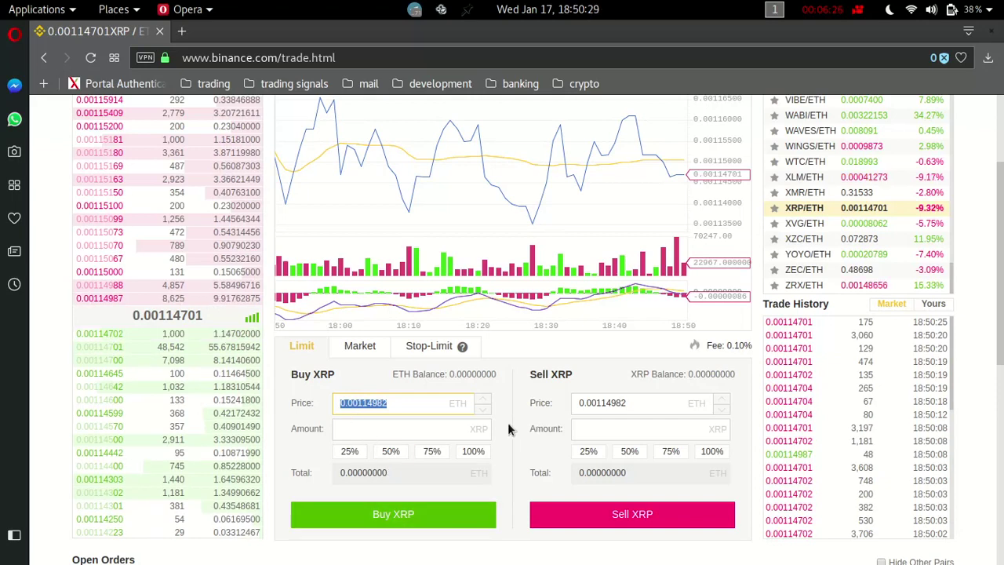
scroll(508, 428, down, 3)
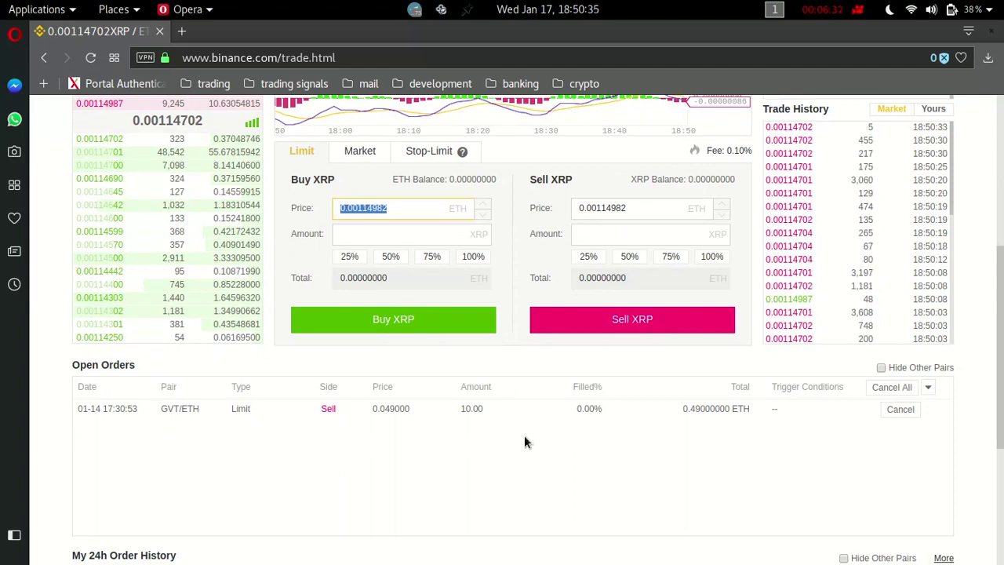
scroll(524, 442, up, 4)
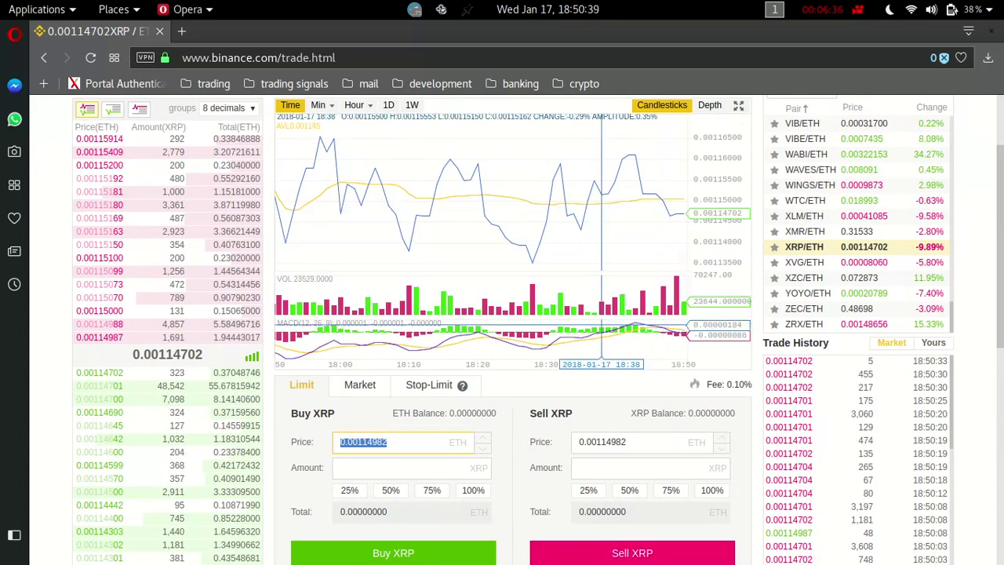
scroll(551, 325, down, 1)
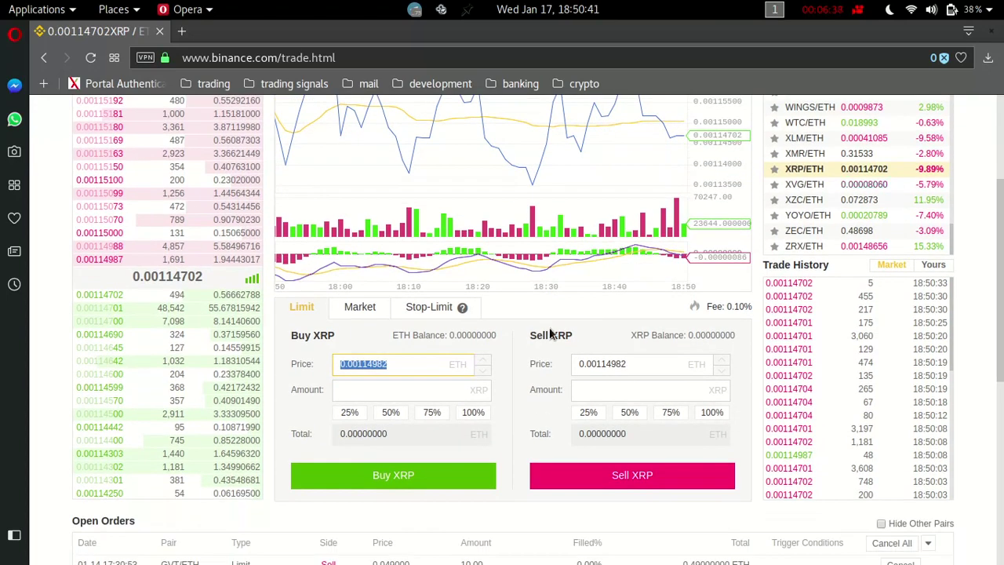
scroll(494, 519, down, 1)
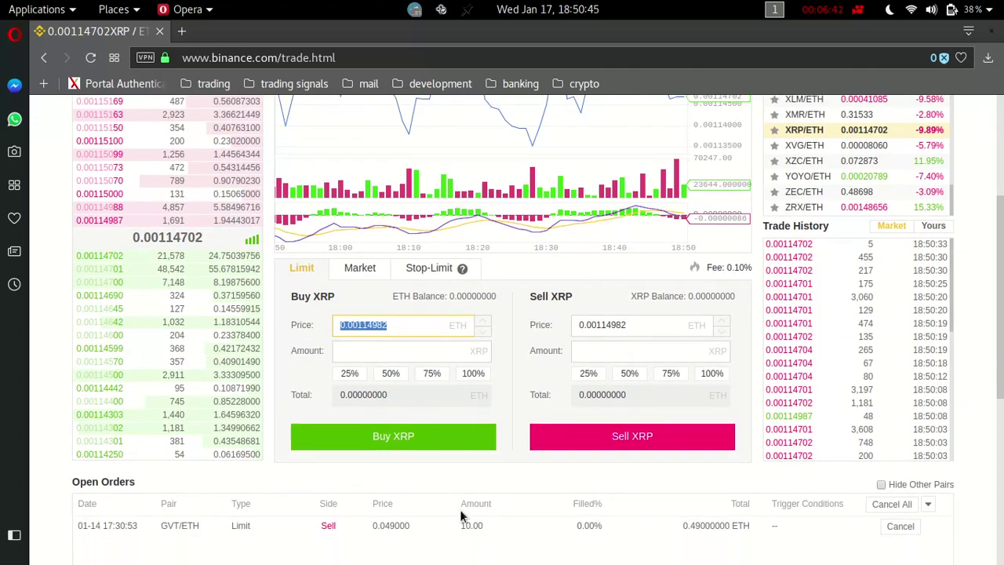
Cycle through the Limit and Market tabs and settle on the Stop-Limit order form.
click(416, 270)
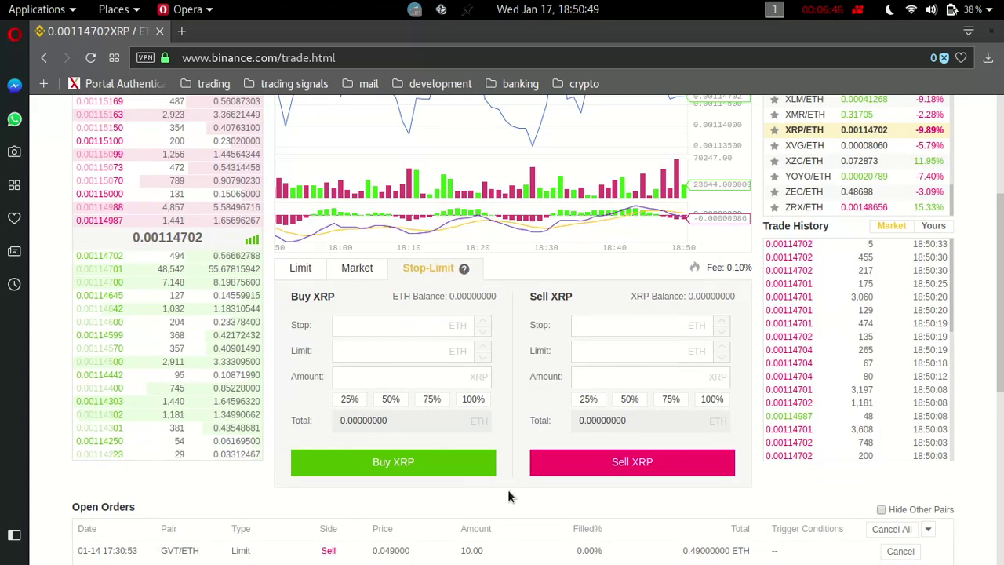
click(306, 270)
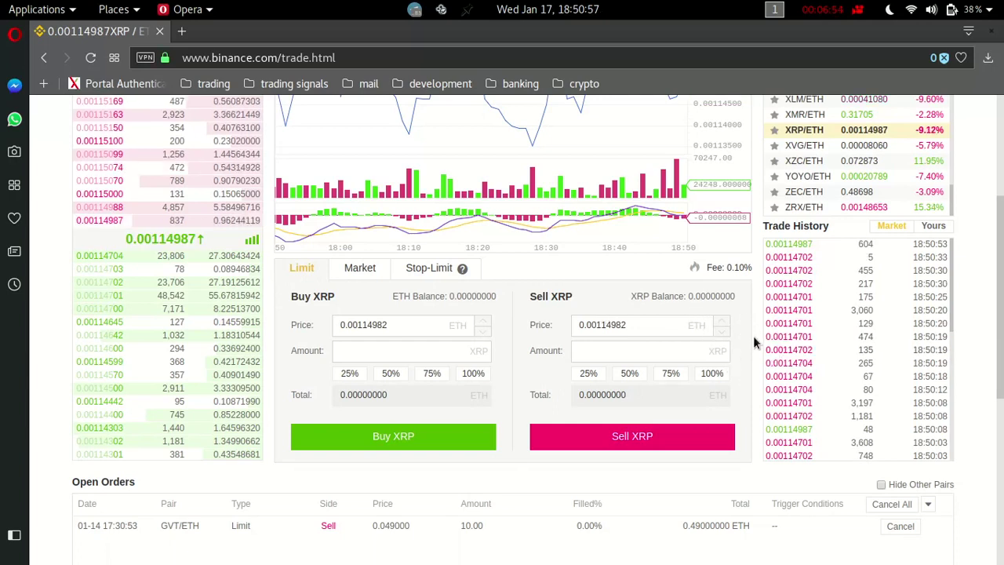
click(362, 275)
click(307, 271)
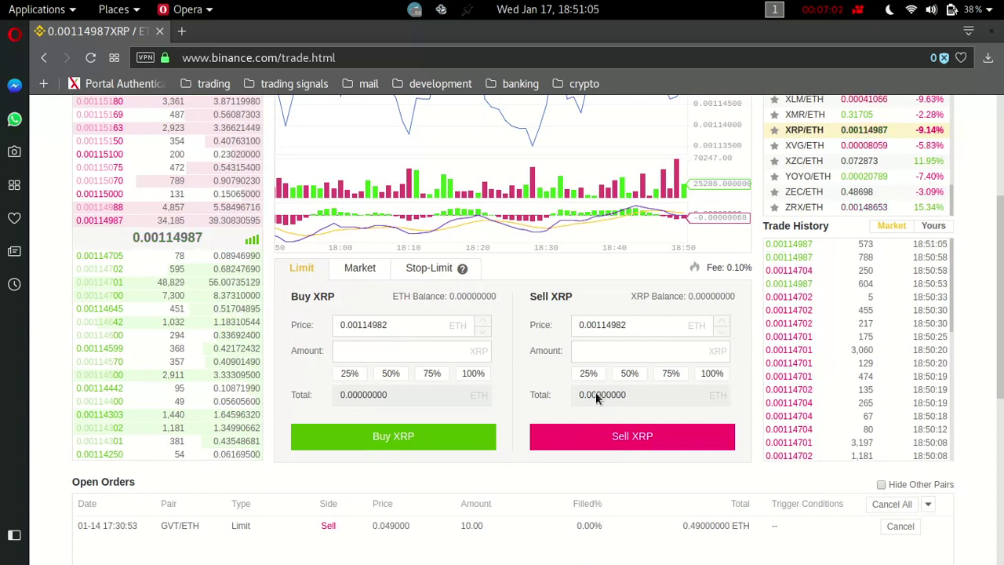
click(443, 269)
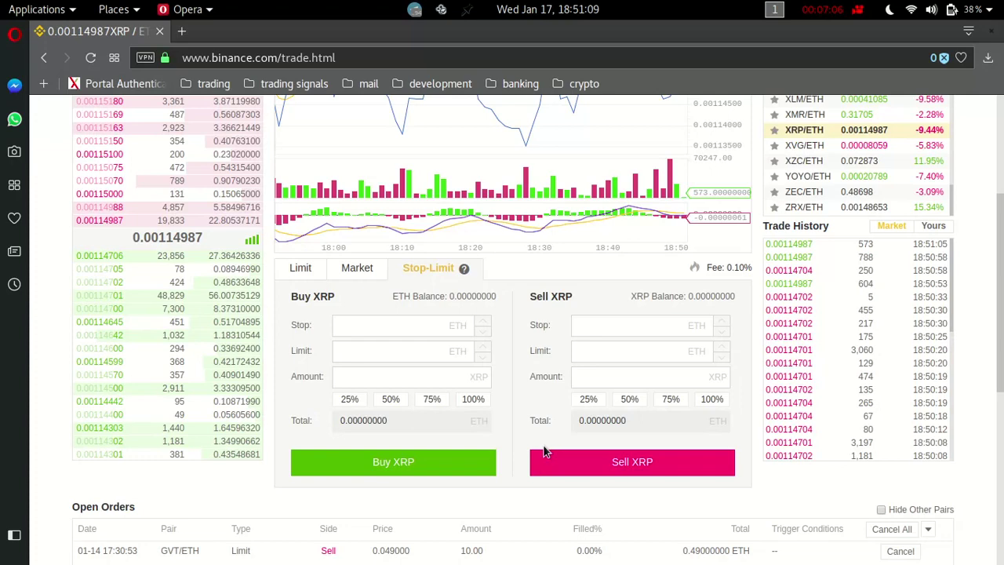
Click into the empty Buy limit price and Stop price fields.
scroll(520, 421, up, 2)
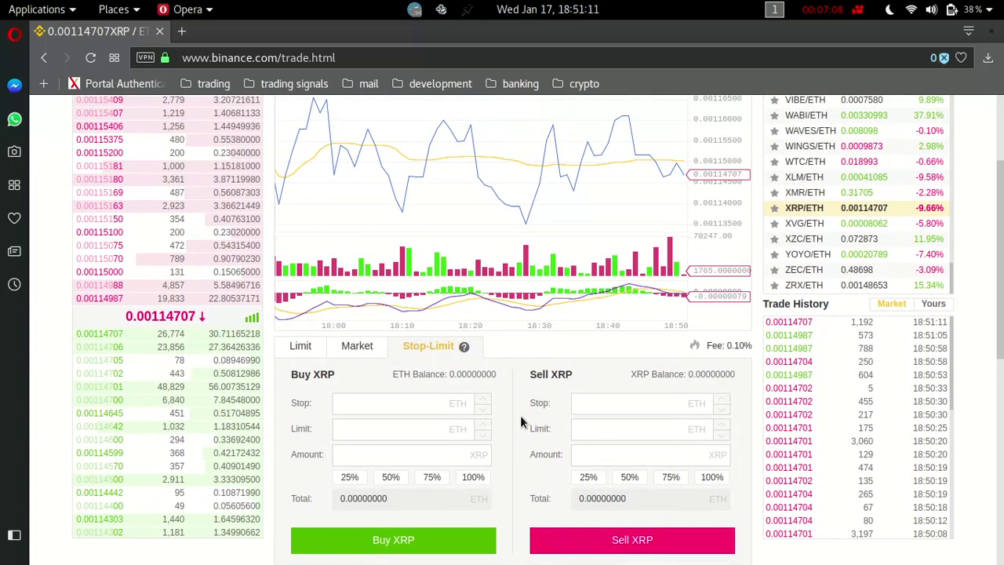
click(459, 434)
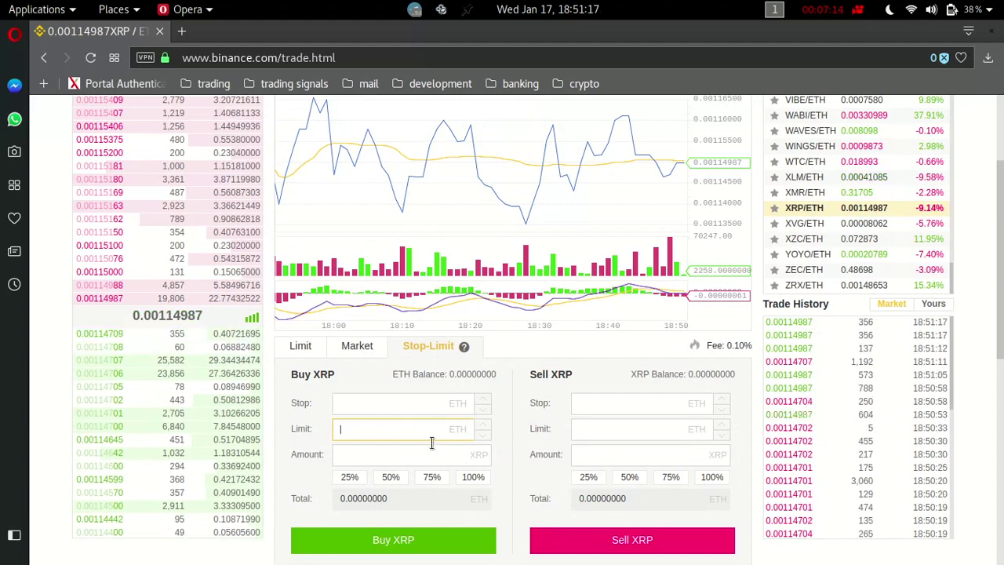
click(403, 410)
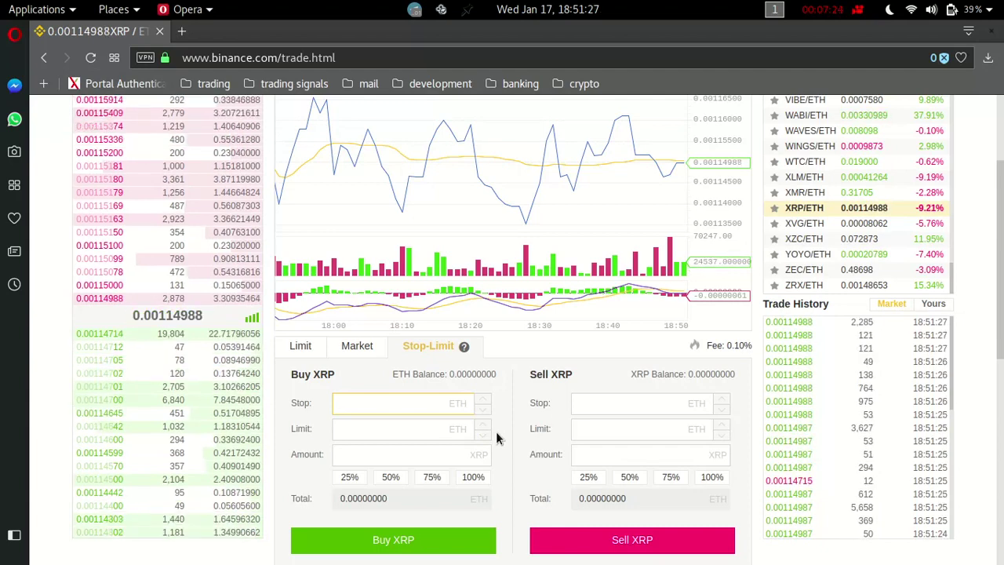
scroll(493, 385, up, 3)
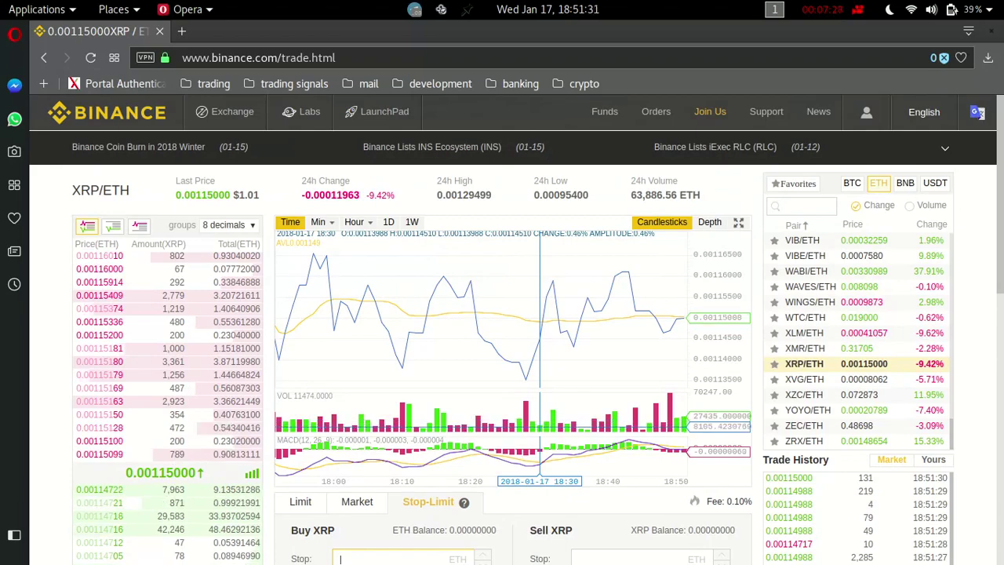
Scroll back to the top of the XRP/ETH page and go to Funds > Deposits & Withdrawals.
scroll(540, 317, down, 1)
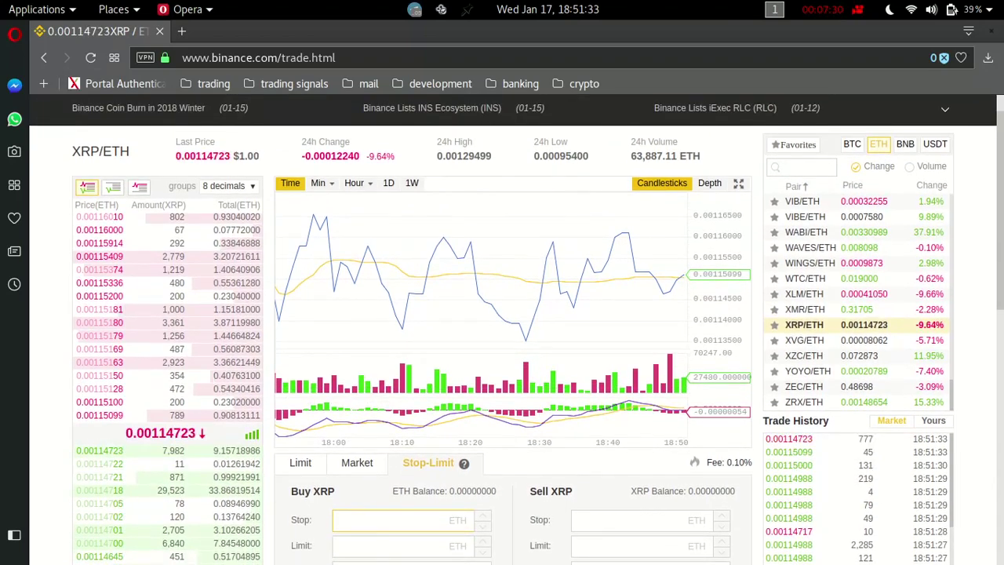
scroll(542, 435, down, 1)
scroll(541, 436, up, 1)
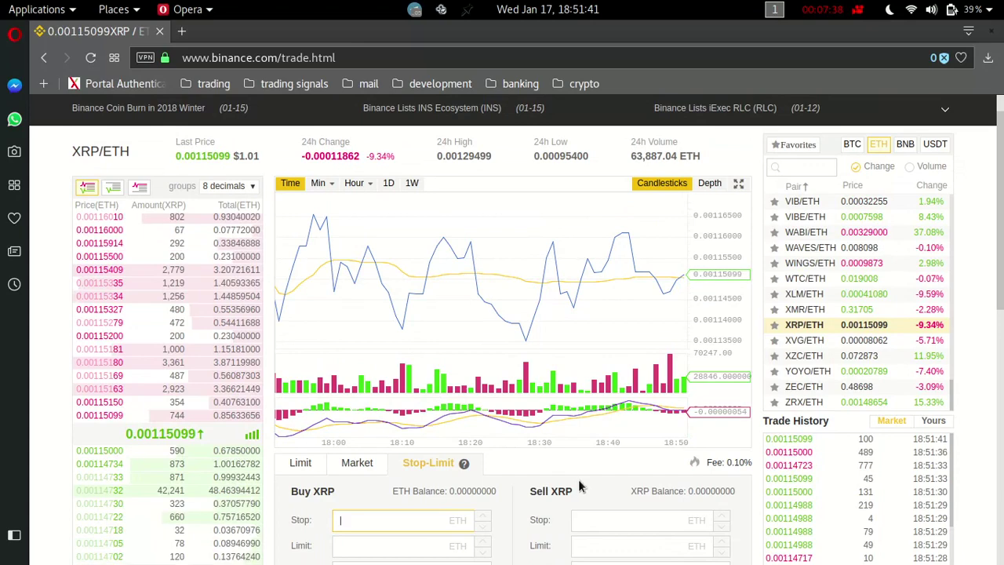
scroll(579, 486, up, 2)
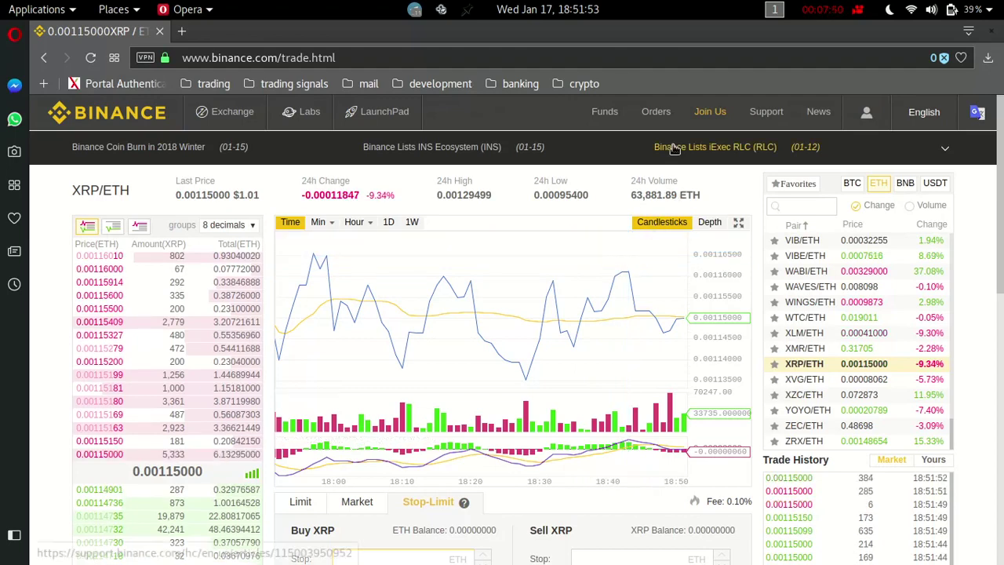
mouse_move(616, 121)
click(597, 144)
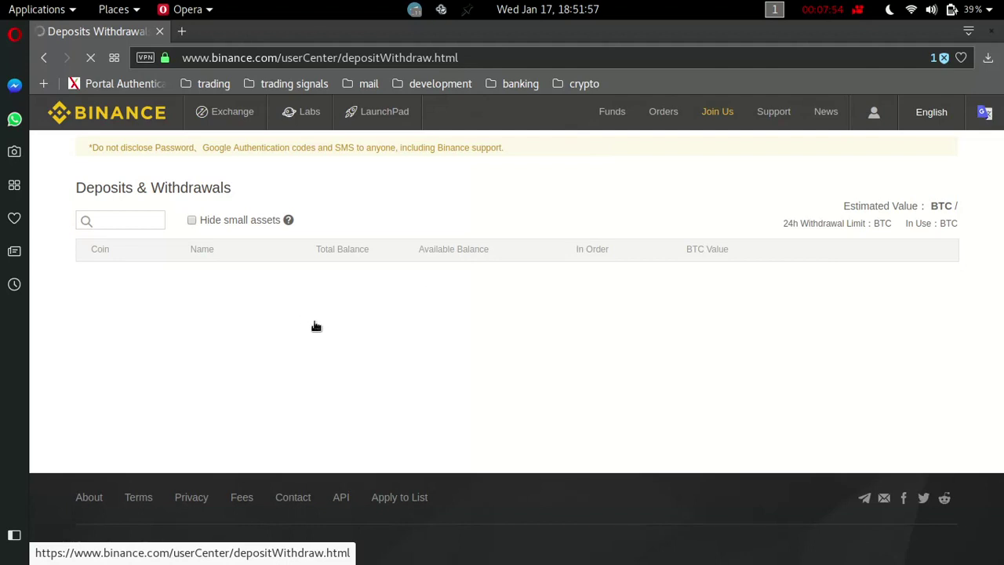
Open the Withdrawal form on the ETH row, showing the 0.1 ETH minimum withdrawal.
scroll(197, 439, down, 1)
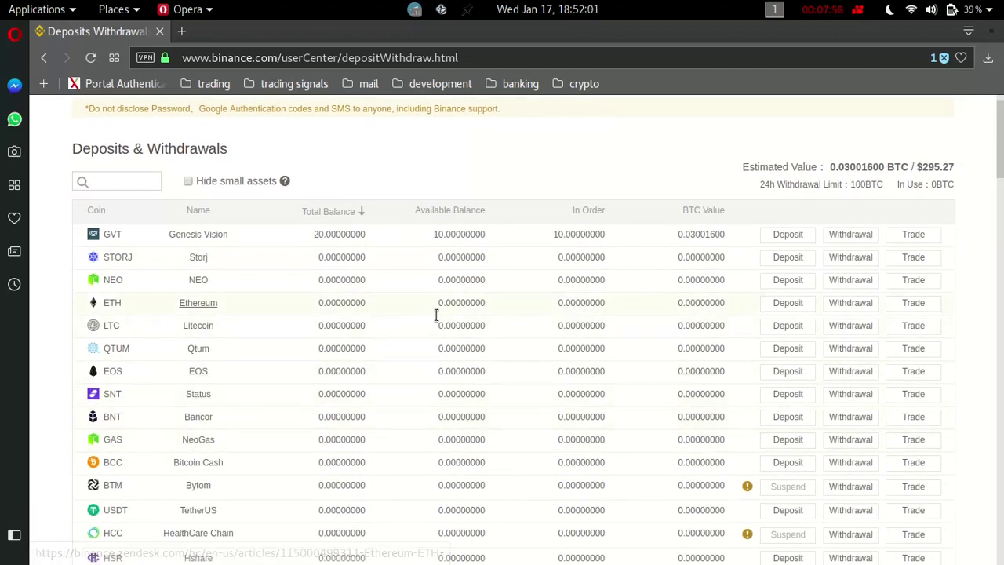
click(854, 311)
scroll(823, 329, down, 1)
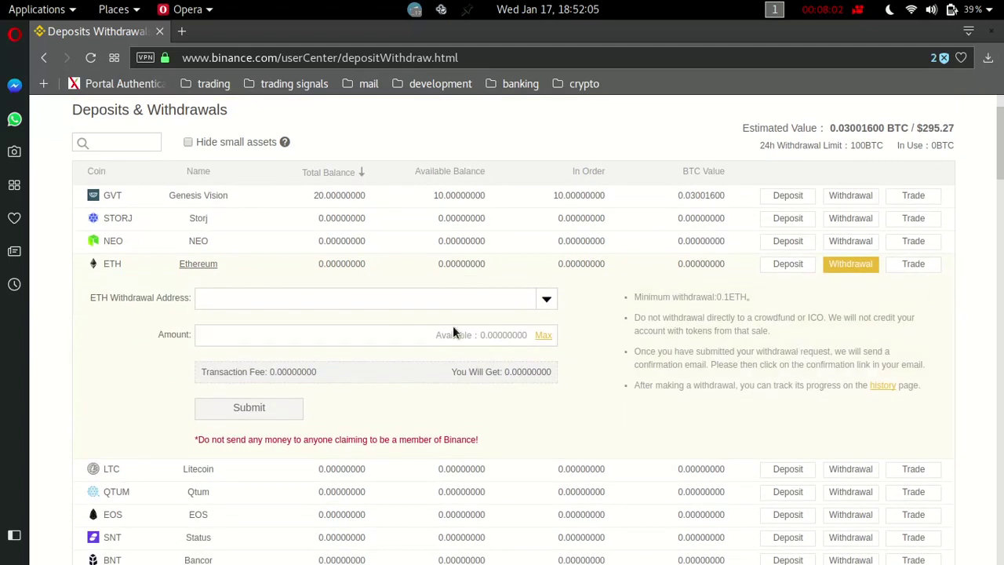
Leave the ETH address and amount blank to trigger 'Address should not be empty.'.
click(509, 310)
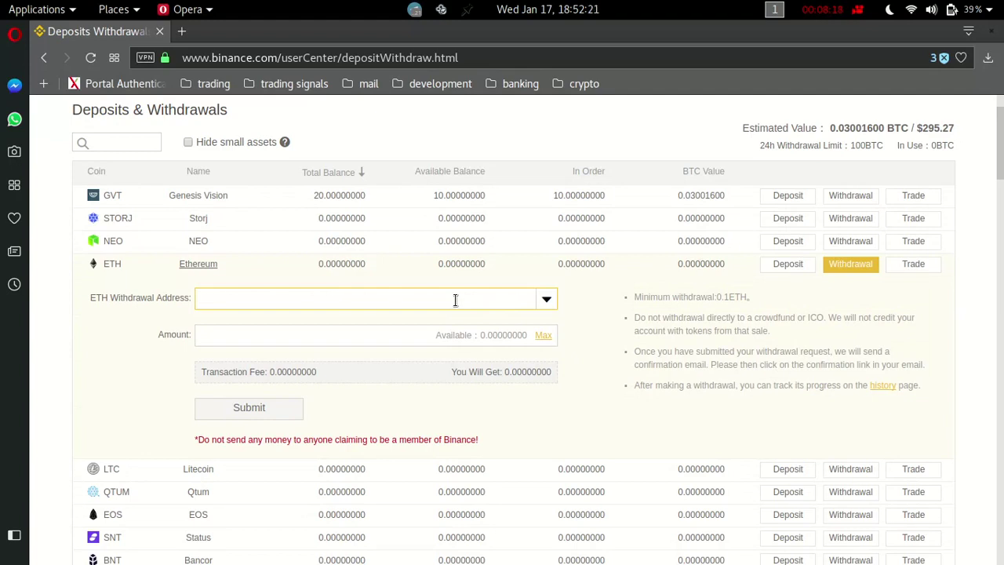
click(418, 343)
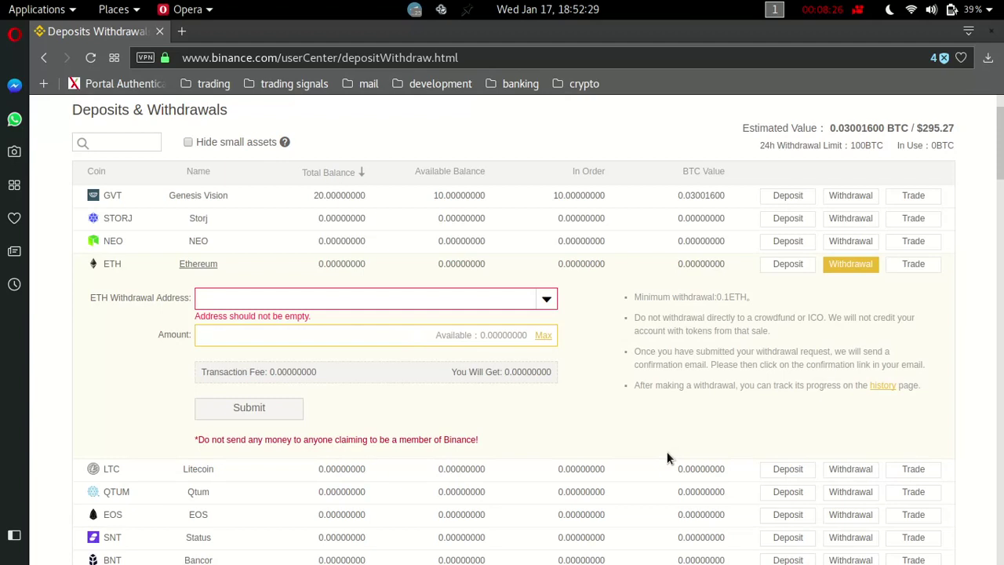
scroll(667, 458, up, 1)
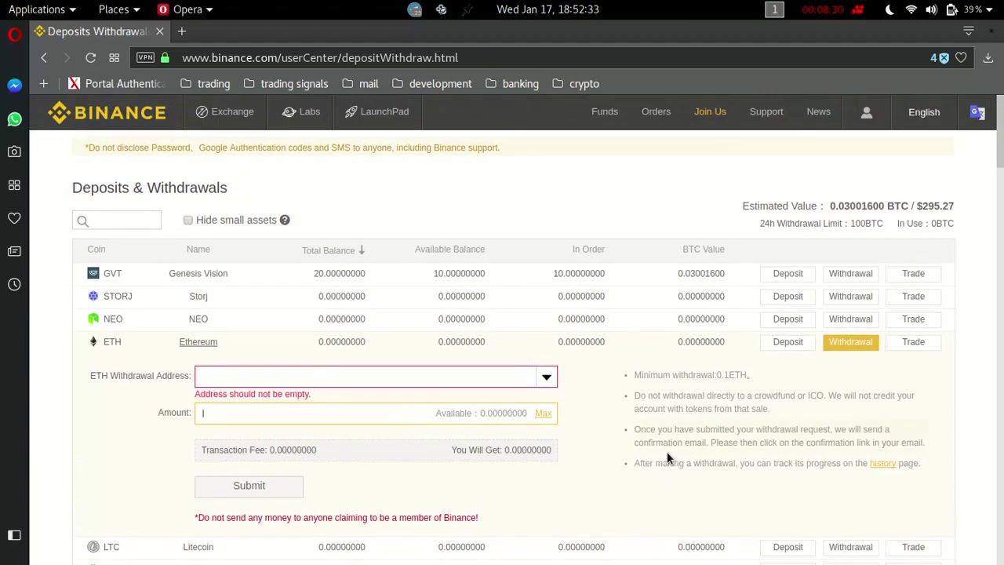
scroll(667, 453, down, 3)
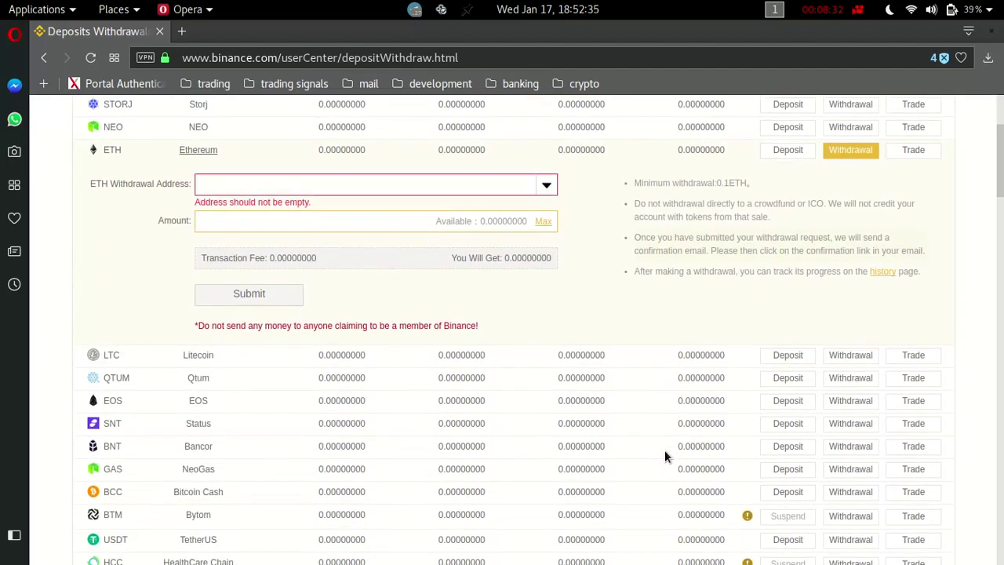
scroll(665, 451, up, 3)
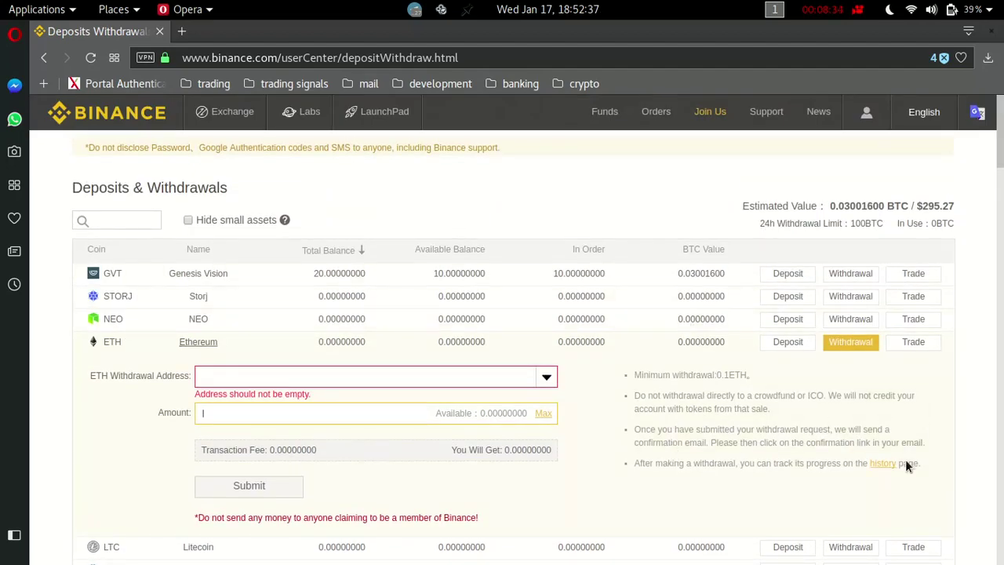
click(304, 378)
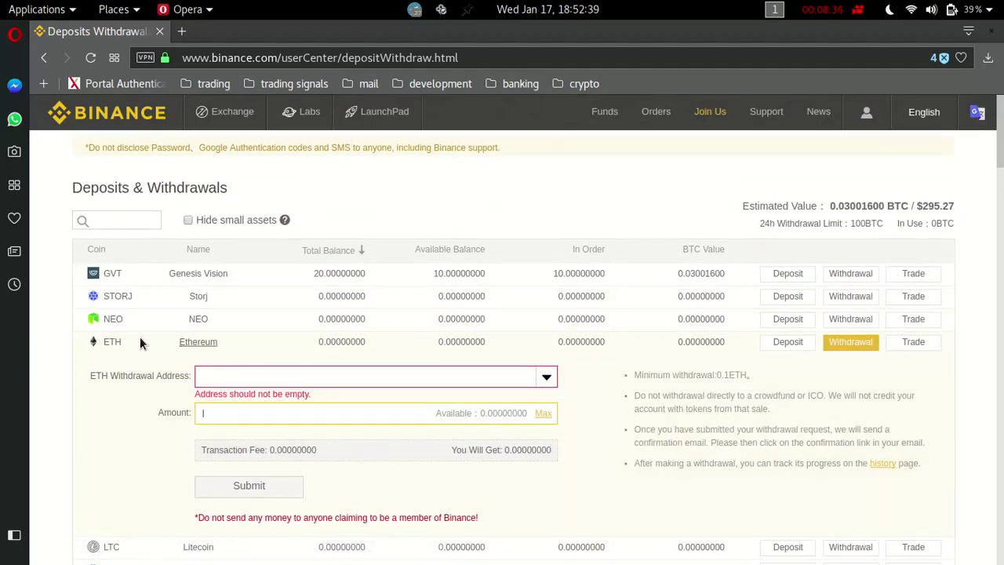